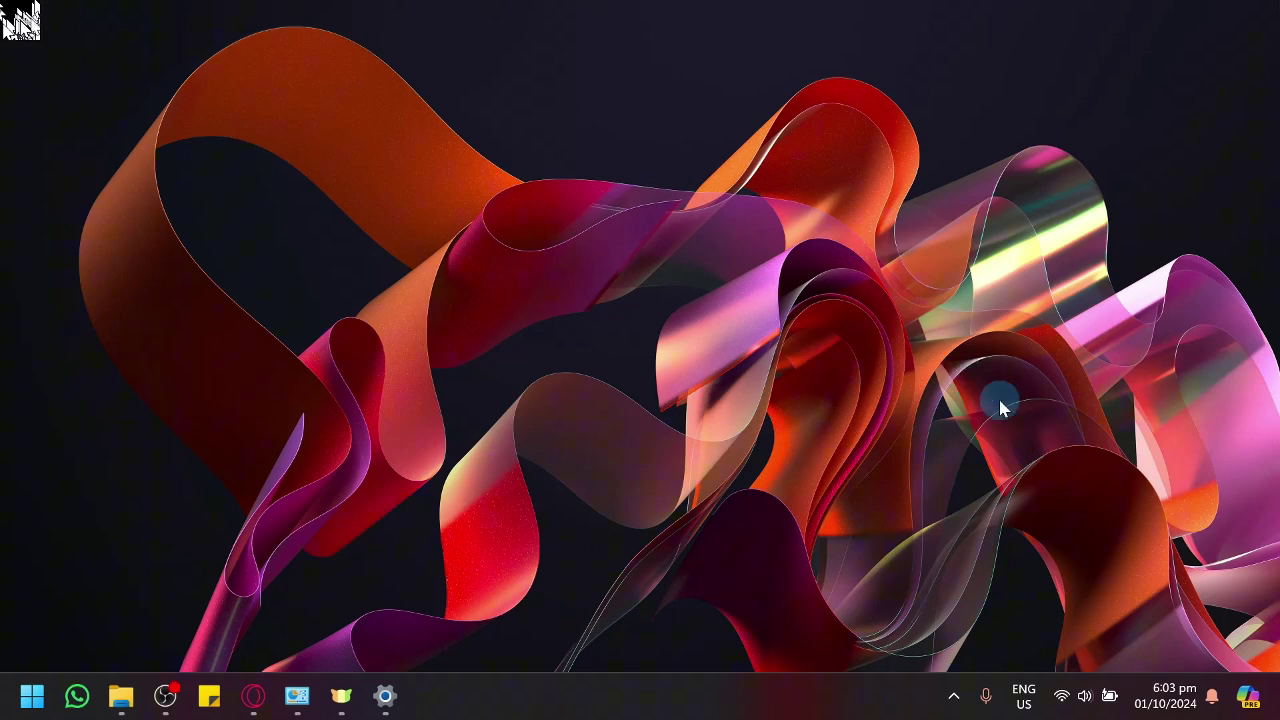
- Open the full Bluetooth & devices settings page by way of the Bluetooth device management in quick settings
{"action": "left_click", "coordinate": [1087, 700]}
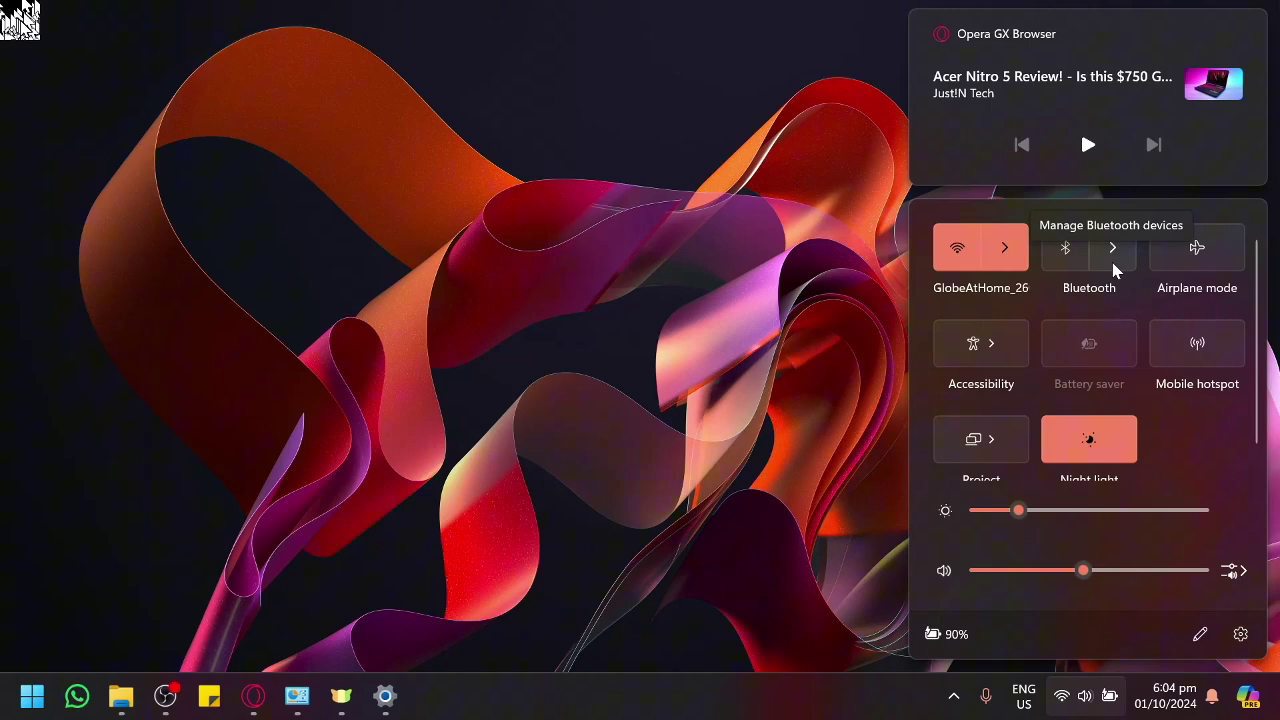
{"action": "left_click", "coordinate": [1113, 255]}
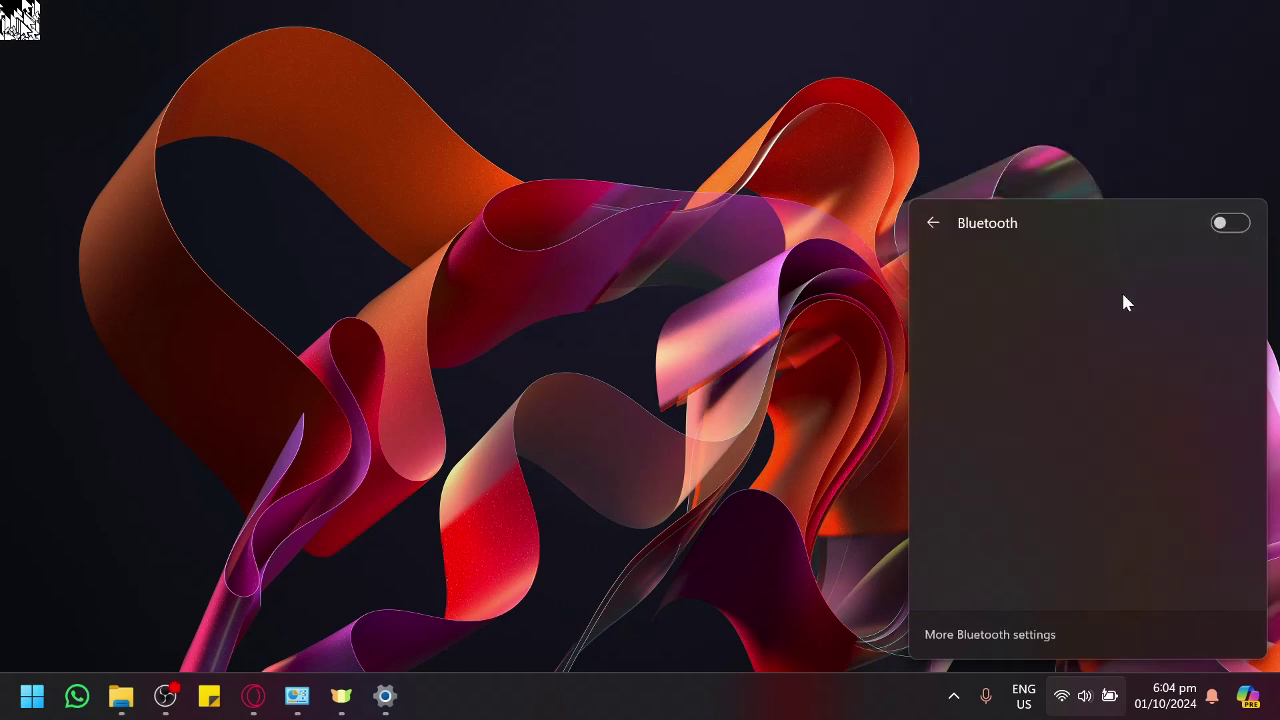
{"action": "left_click", "coordinate": [987, 638]}
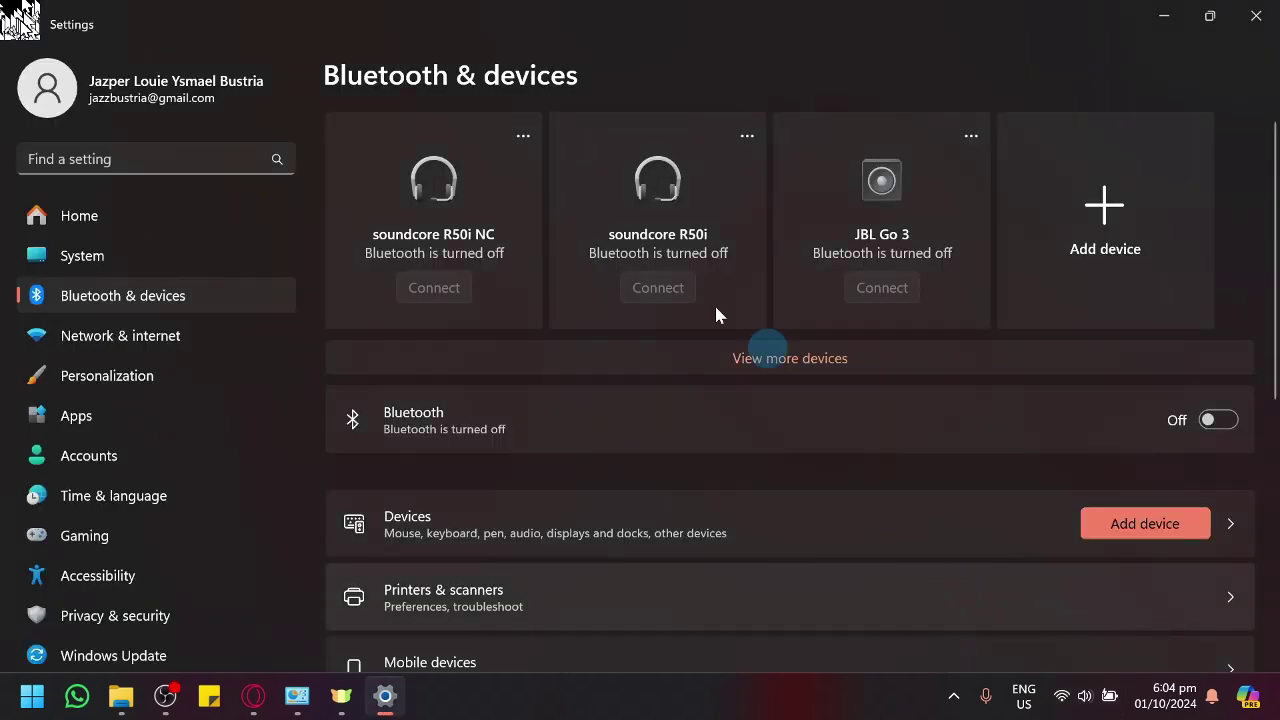
- Check which kinds of device can be added and close the Add a device dialog without choosing one
{"action": "scroll", "coordinate": [891, 494], "scroll_direction": "down", "scroll_amount": 2}
{"action": "scroll", "coordinate": [891, 494], "scroll_direction": "up", "scroll_amount": 2}
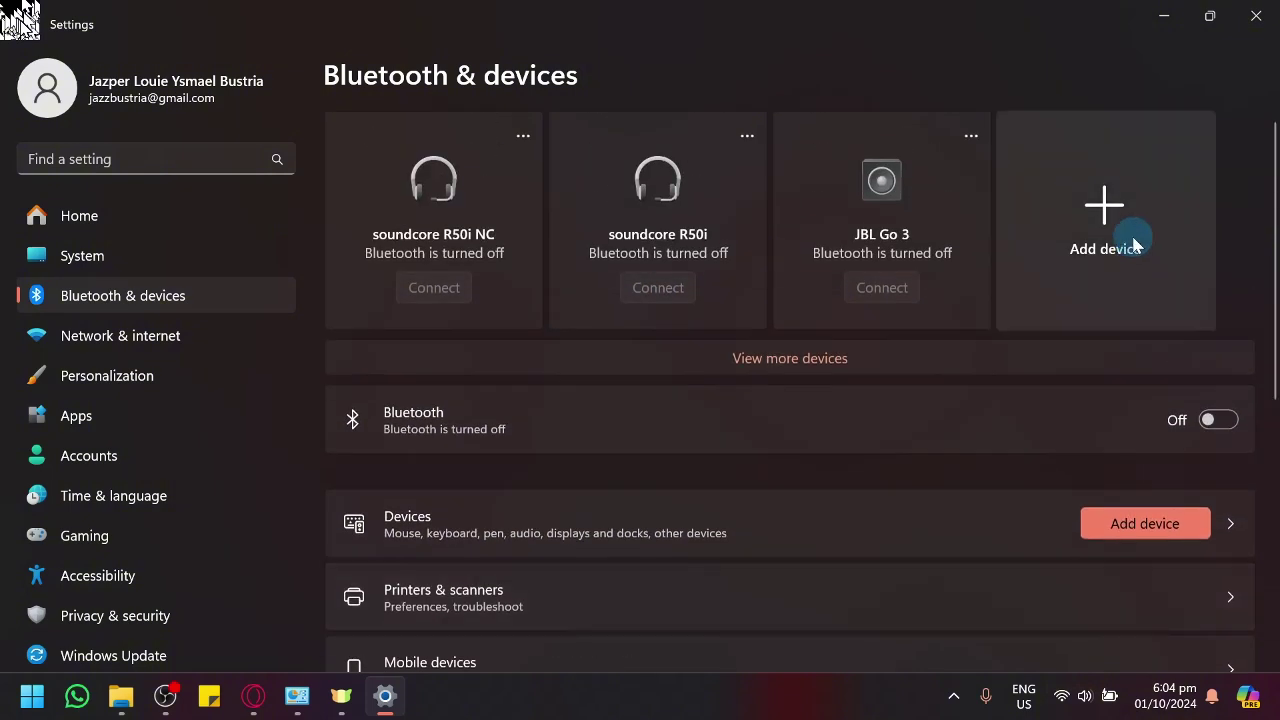
{"action": "left_click", "coordinate": [1135, 243]}
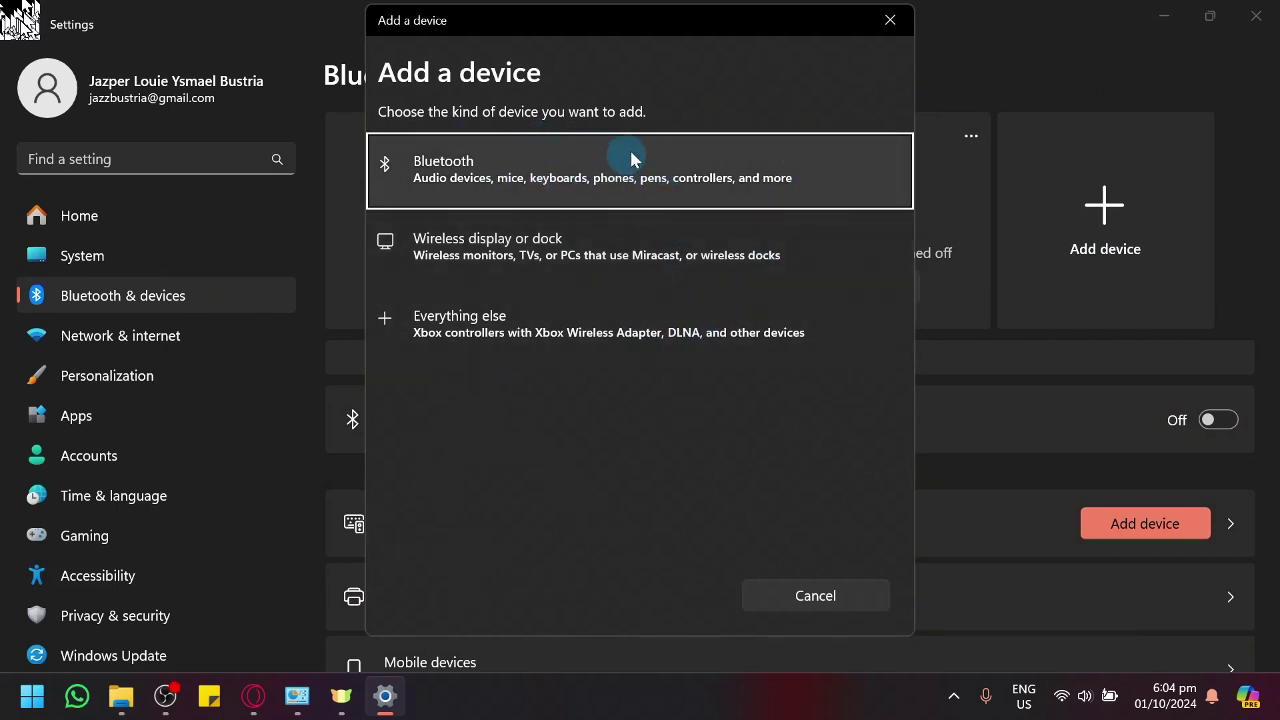
{"action": "left_click", "coordinate": [890, 20]}
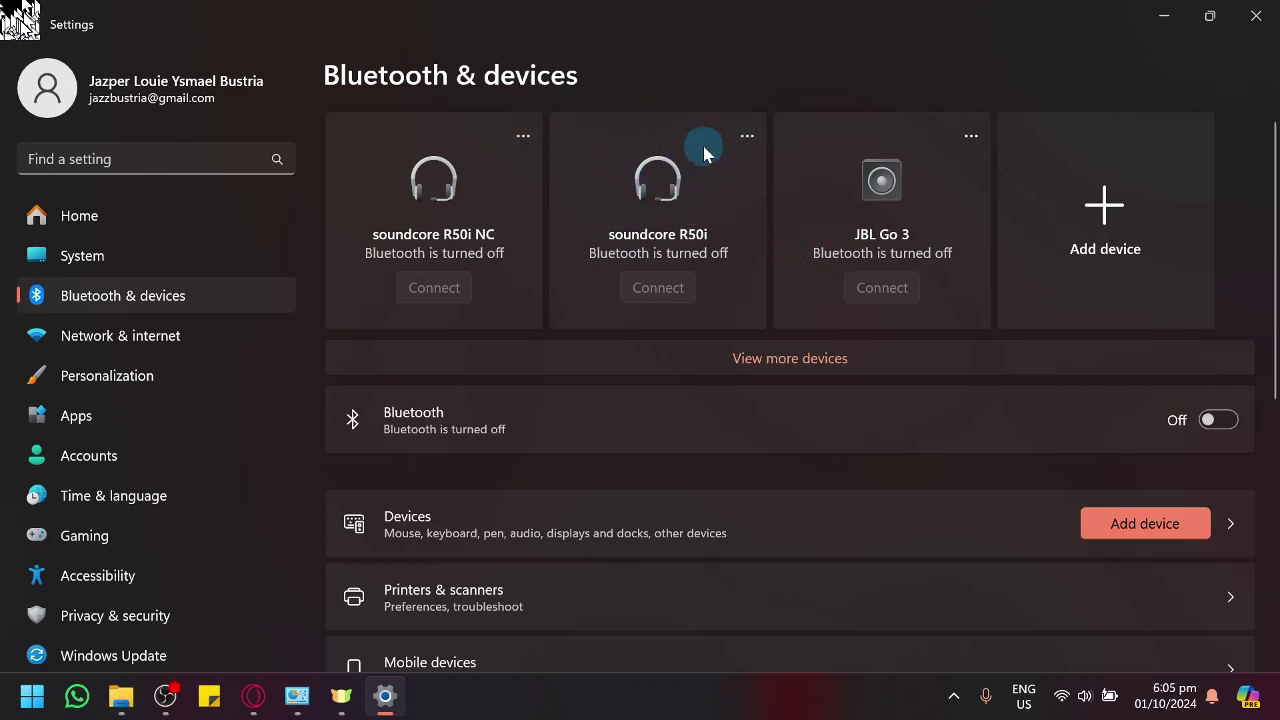
- Check the options offered for the paired JBL Go 3 and soundcore R50i devices
{"action": "left_click", "coordinate": [971, 136]}
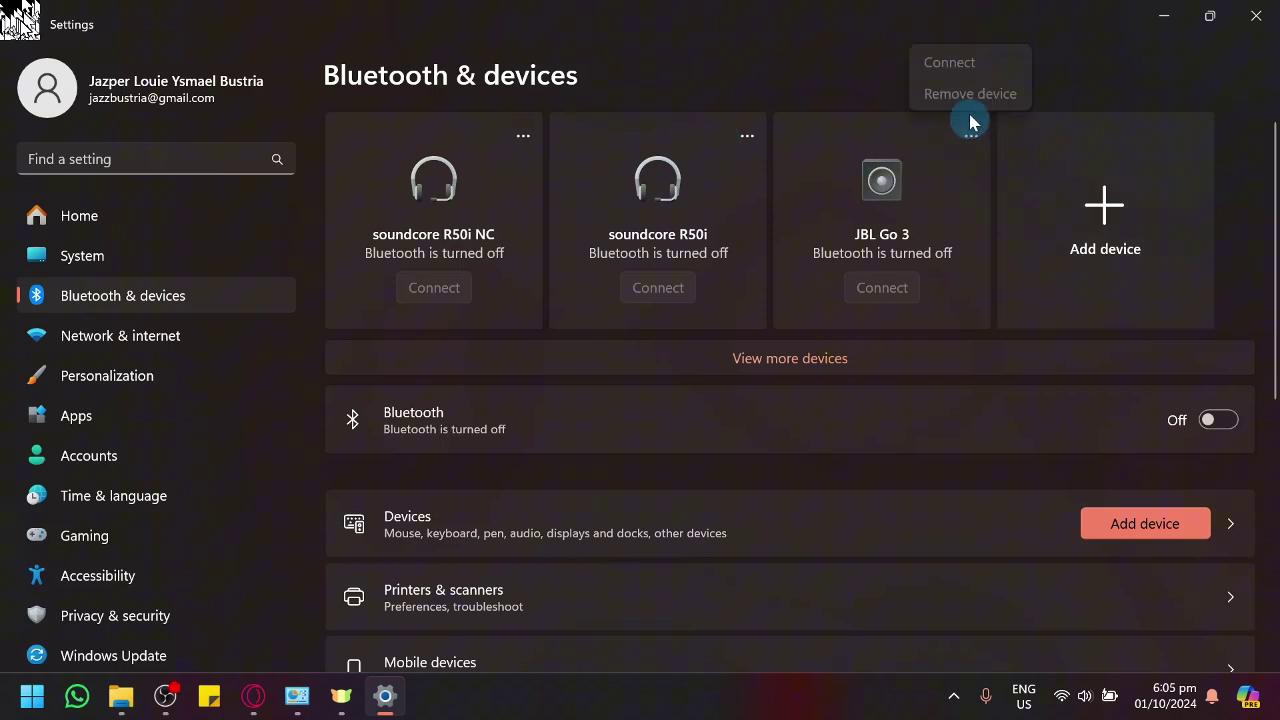
{"action": "left_click", "coordinate": [968, 132]}
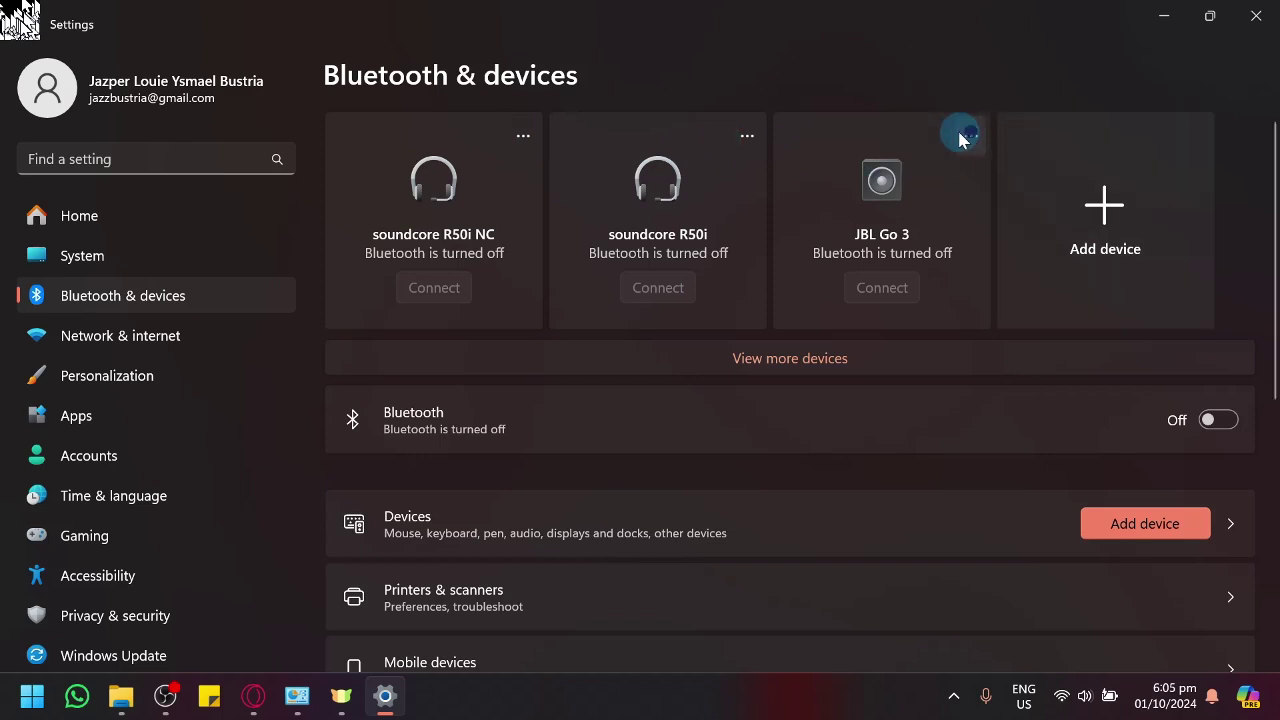
{"action": "left_click", "coordinate": [745, 134]}
- Show the full list of devices and examine the input and audio entries and one audio device's options
{"action": "left_click", "coordinate": [799, 362]}
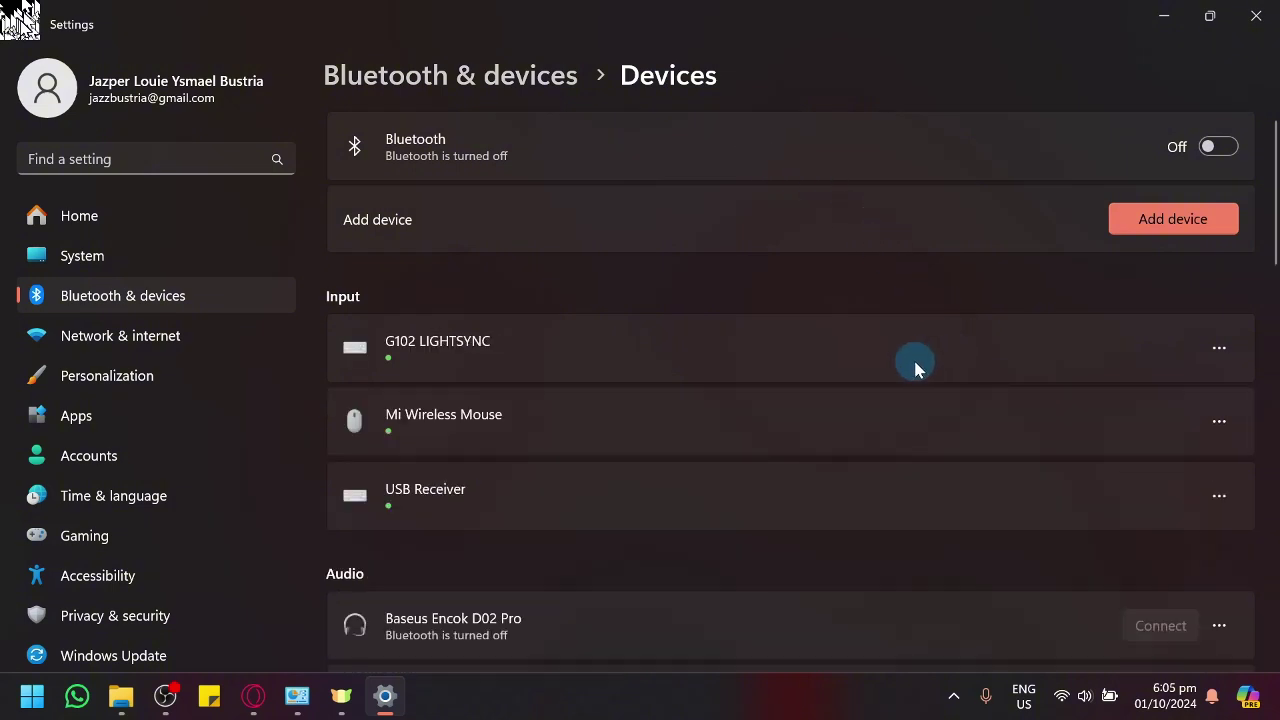
{"action": "scroll", "coordinate": [913, 360], "scroll_direction": "down", "scroll_amount": 2}
{"action": "scroll", "coordinate": [943, 381], "scroll_direction": "down", "scroll_amount": 3}
{"action": "scroll", "coordinate": [1000, 400], "scroll_direction": "up", "scroll_amount": 1}
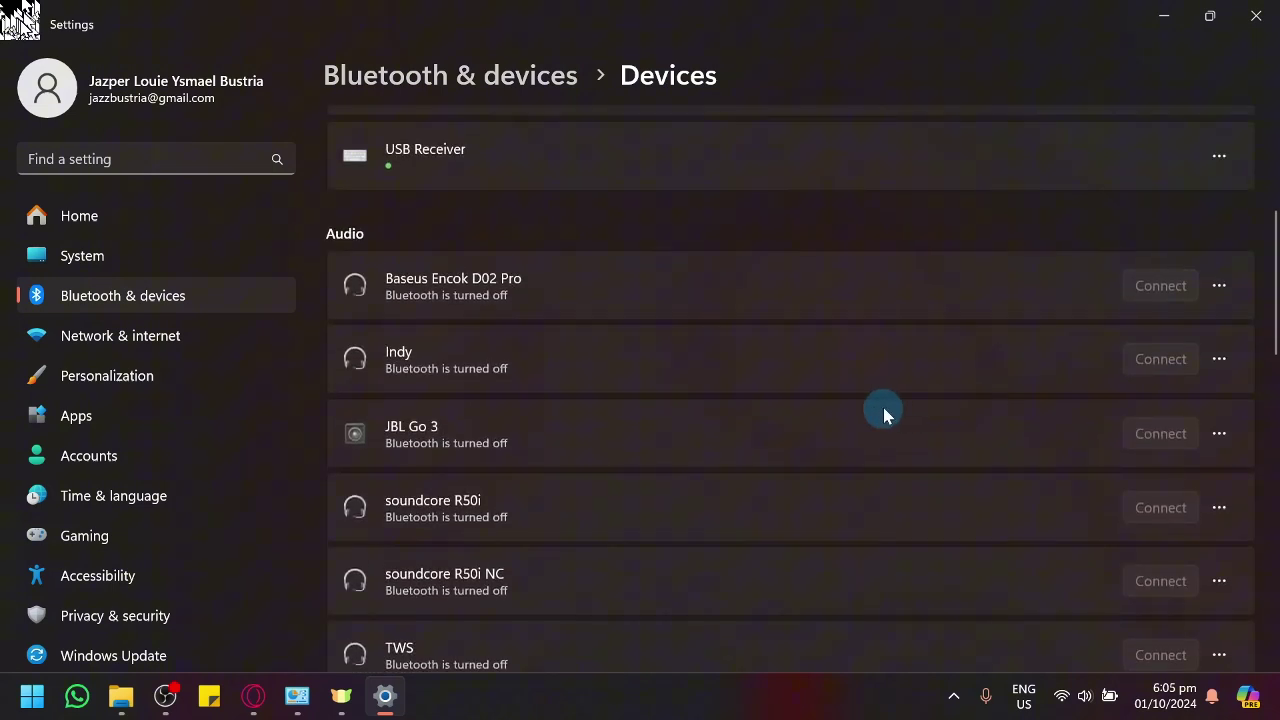
{"action": "scroll", "coordinate": [890, 410], "scroll_direction": "down", "scroll_amount": 1}
{"action": "left_click", "coordinate": [1219, 189]}
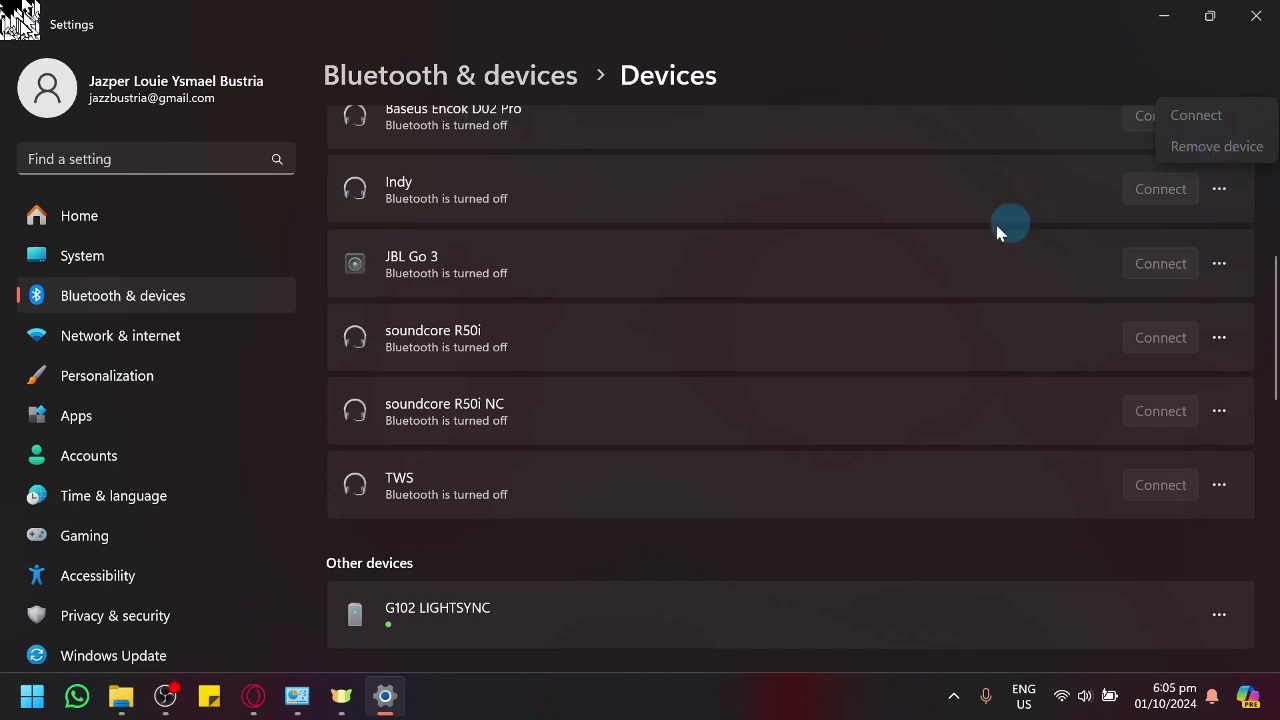
{"action": "left_click", "coordinate": [1085, 228]}
{"action": "scroll", "coordinate": [1088, 248], "scroll_direction": "down", "scroll_amount": 4}
{"action": "scroll", "coordinate": [1085, 262], "scroll_direction": "up", "scroll_amount": 7}
{"action": "scroll", "coordinate": [587, 420], "scroll_direction": "up", "scroll_amount": 2}
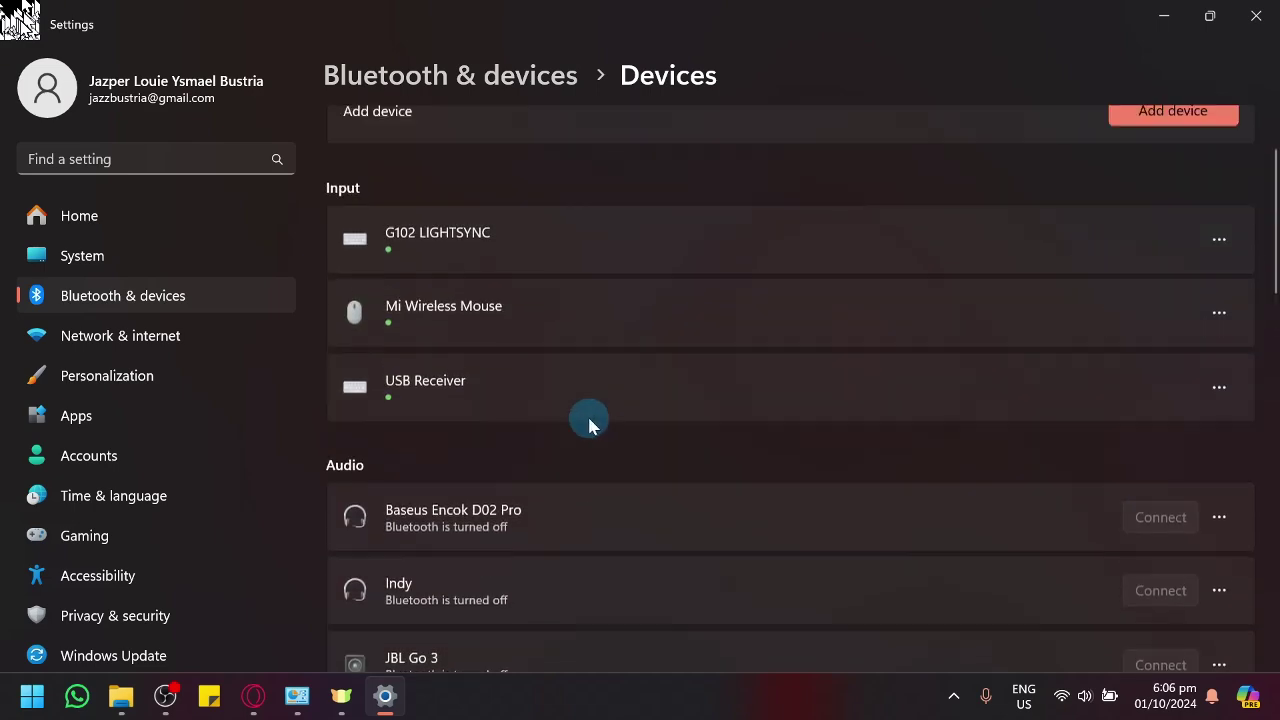
- Open More Bluetooth settings from the related settings and view its COM port and hardware information
{"action": "scroll", "coordinate": [1165, 318], "scroll_direction": "down", "scroll_amount": 15}
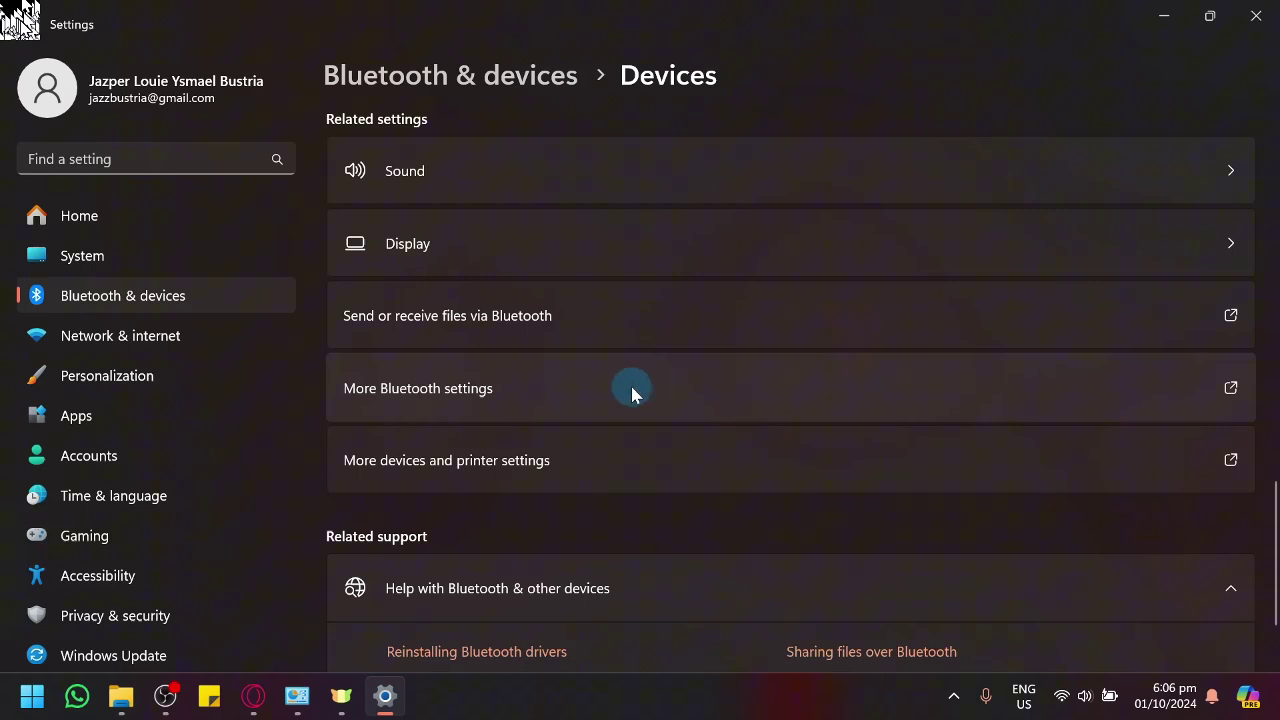
{"action": "scroll", "coordinate": [640, 360], "scroll_direction": "down", "scroll_amount": 2}
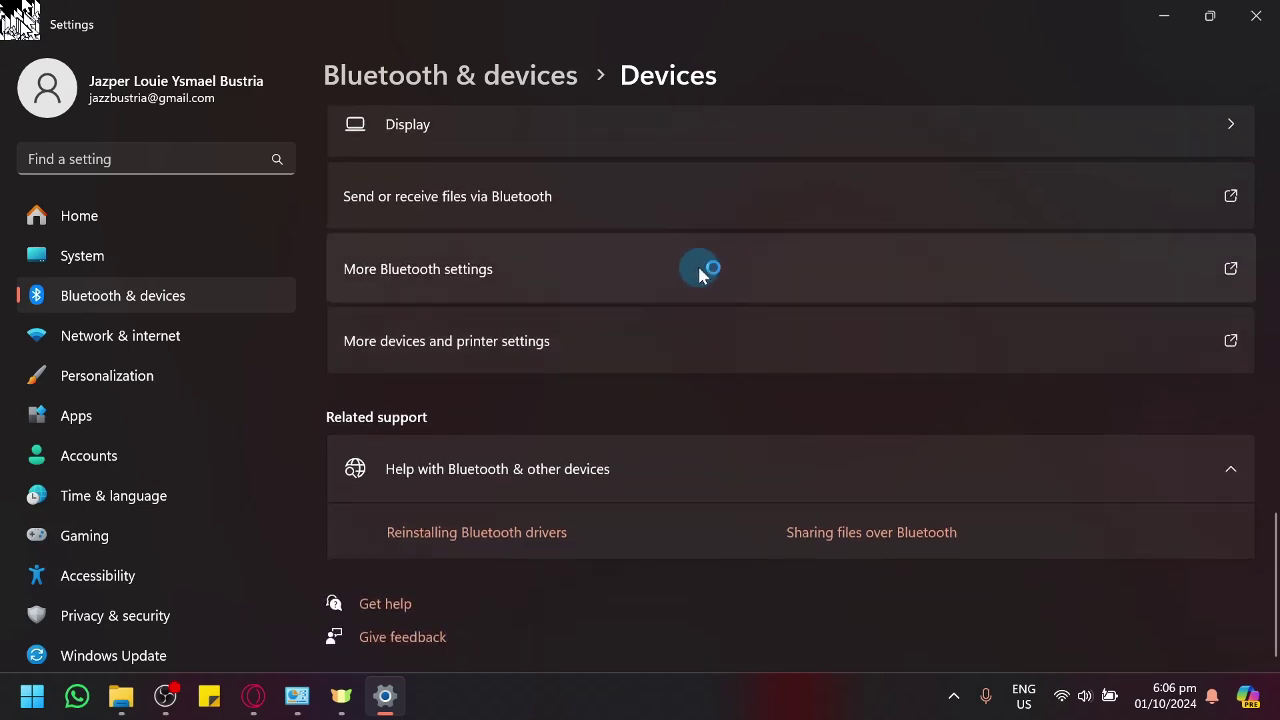
{"action": "left_click", "coordinate": [700, 270]}
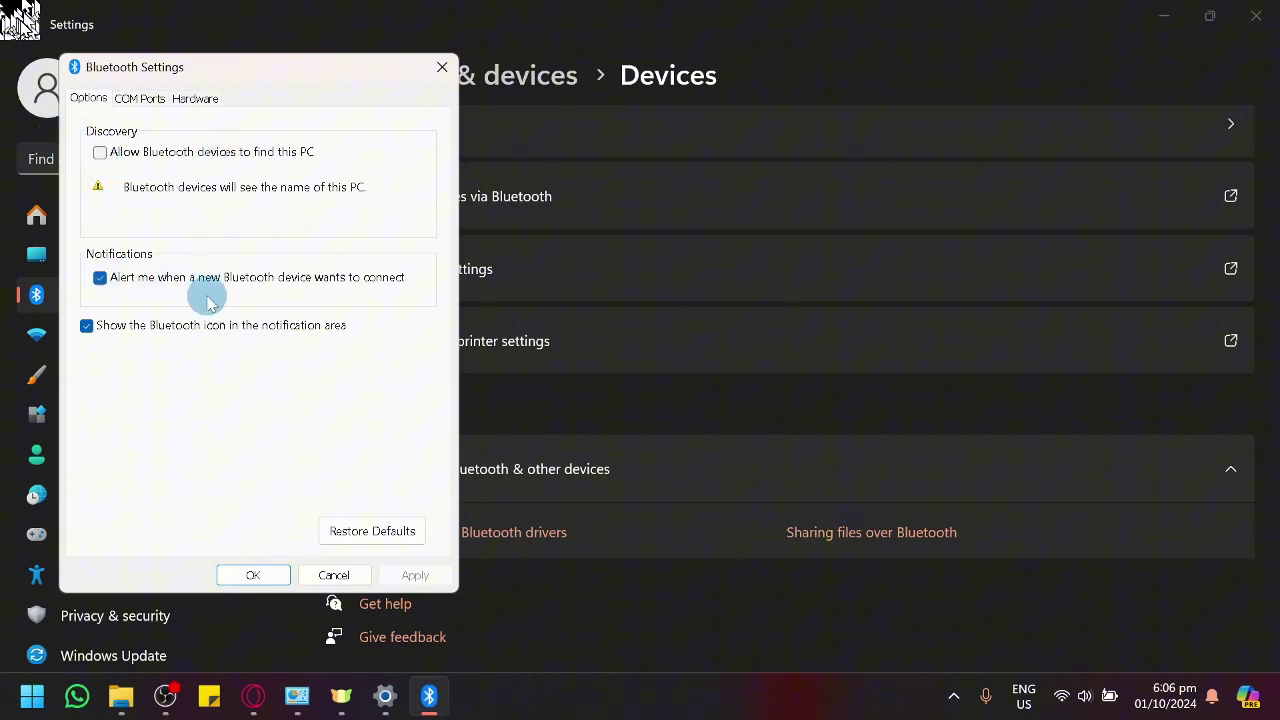
{"action": "left_click", "coordinate": [139, 98]}
{"action": "left_click", "coordinate": [192, 98]}
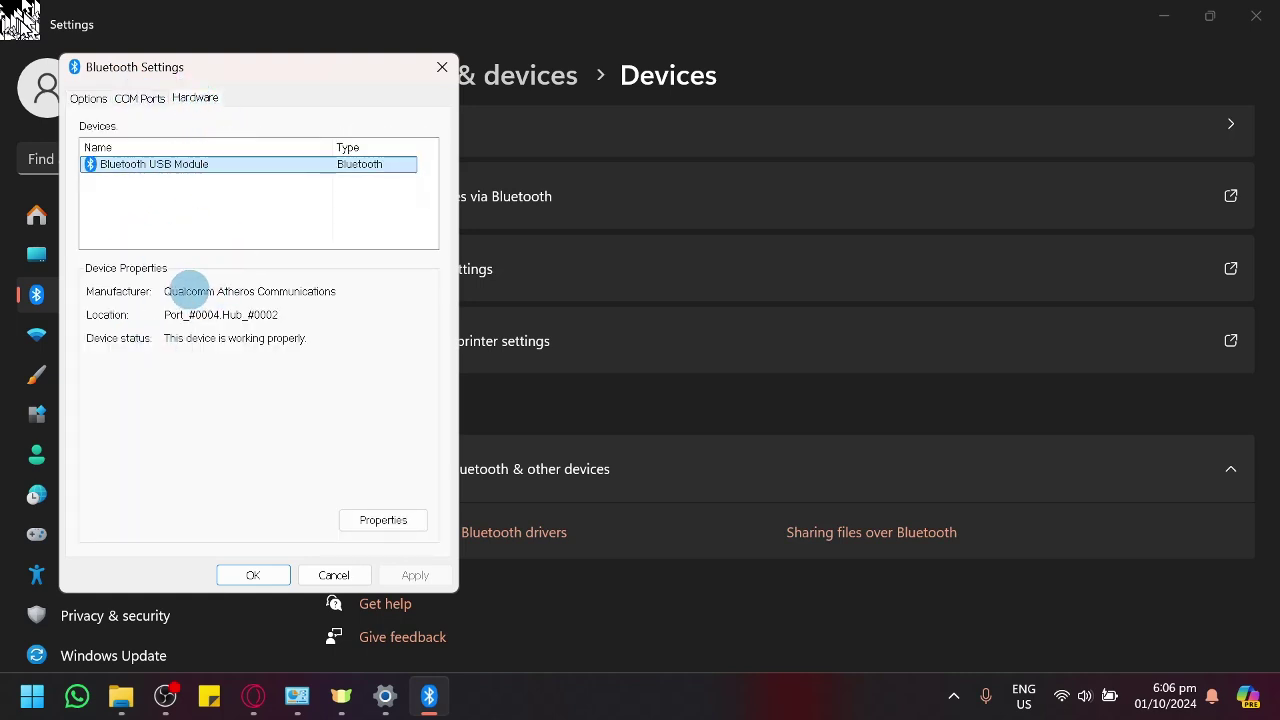
- Open the Bluetooth USB Module's properties and examine its device status, advanced information, driver and details
{"action": "left_click", "coordinate": [378, 518]}
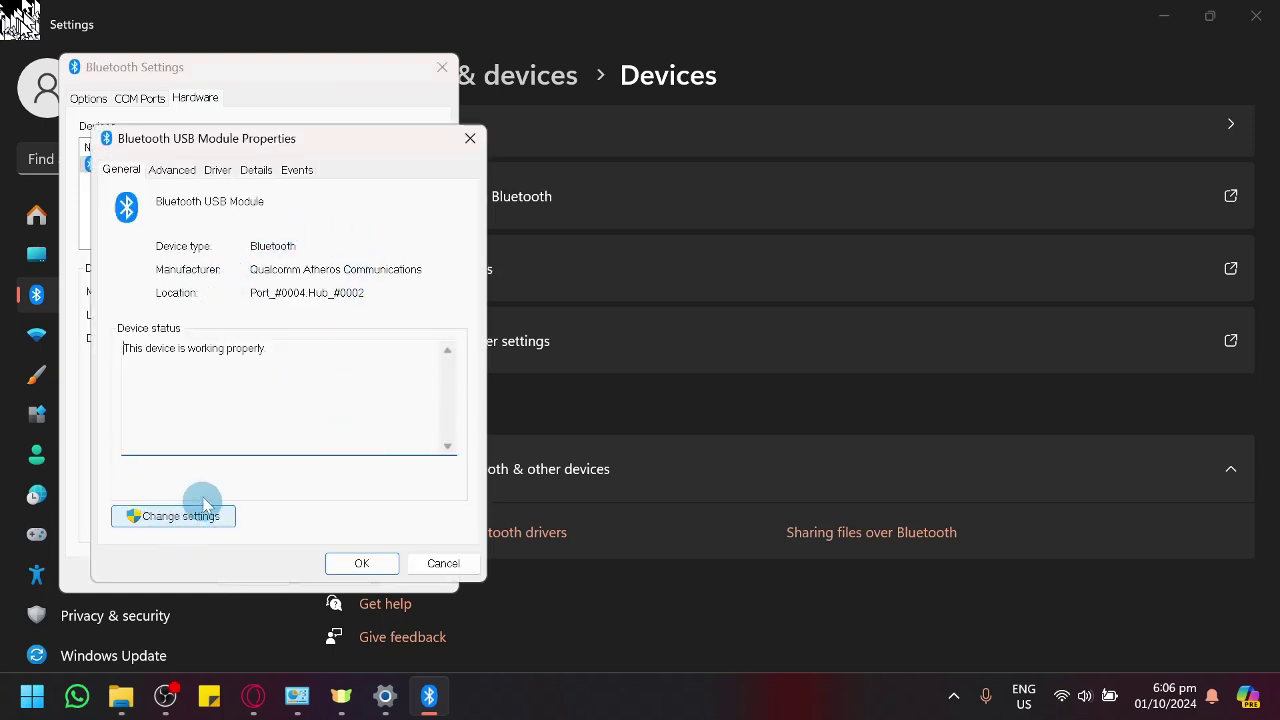
{"action": "left_click", "coordinate": [171, 168]}
{"action": "left_click", "coordinate": [128, 169]}
{"action": "left_click_drag", "start_coordinate": [300, 363], "coordinate": [120, 363]}
{"action": "left_click", "coordinate": [225, 389]}
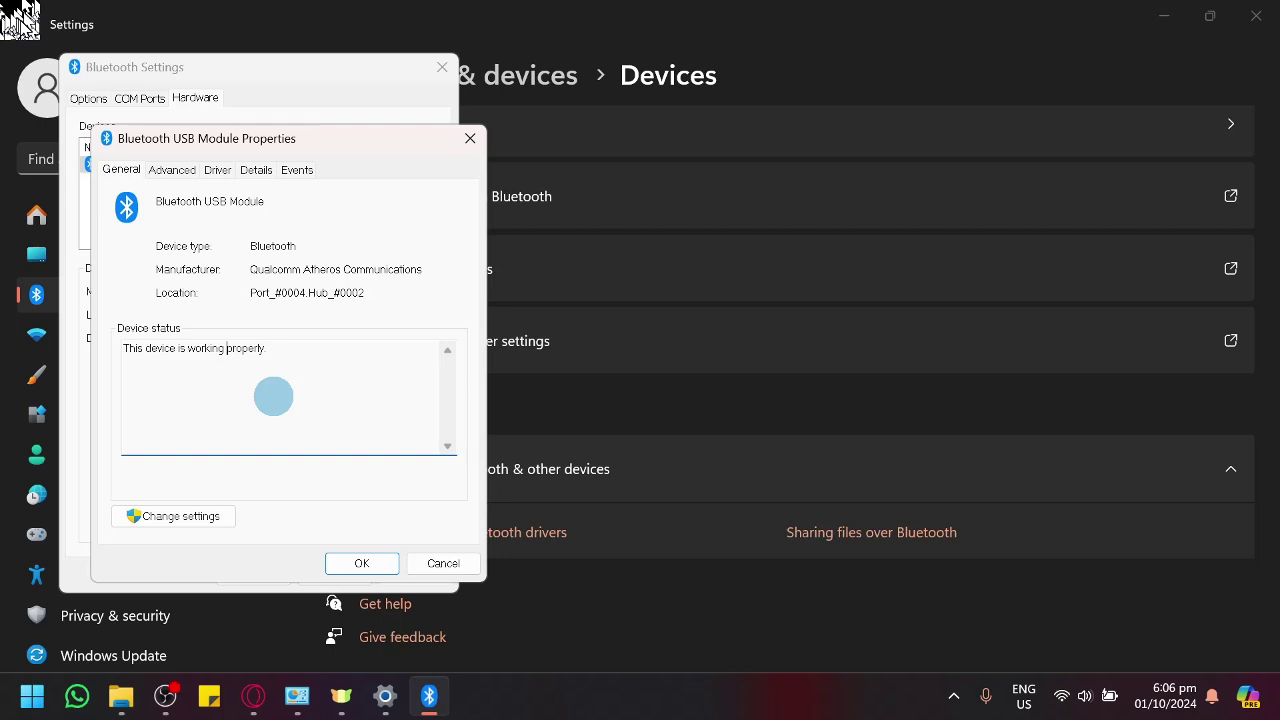
{"action": "left_click", "coordinate": [180, 169]}
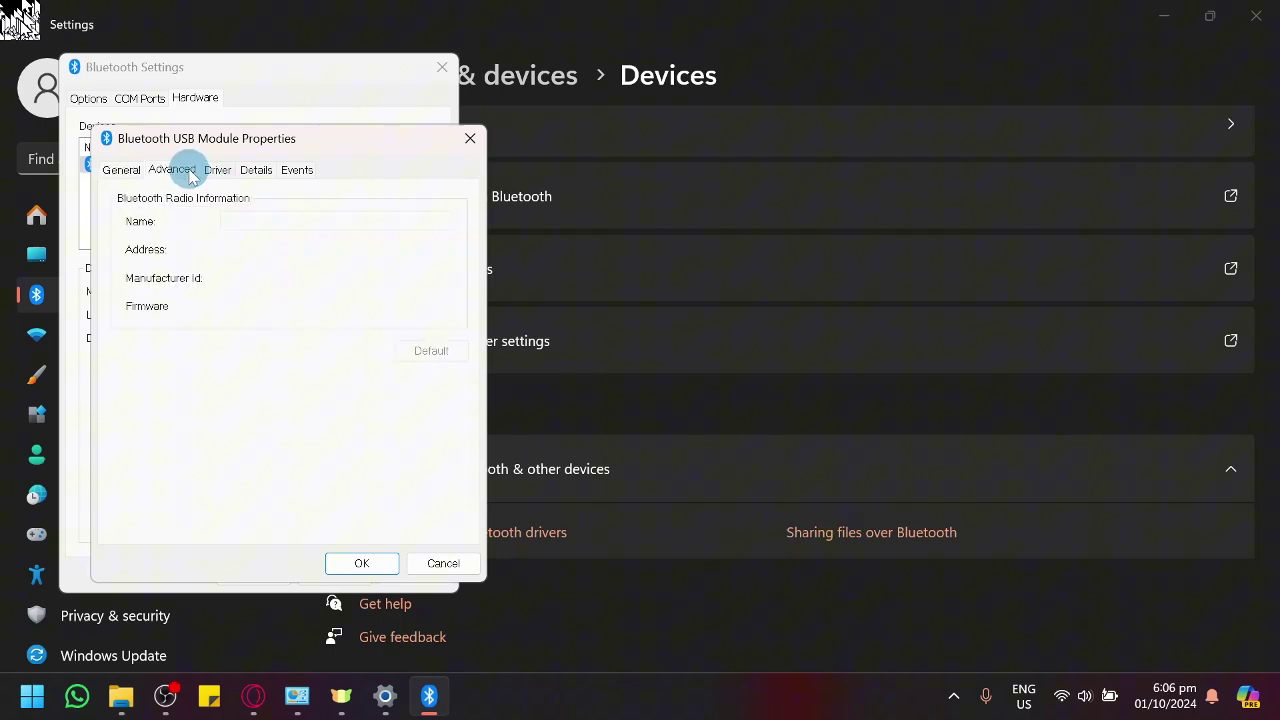
{"action": "left_click", "coordinate": [214, 170]}
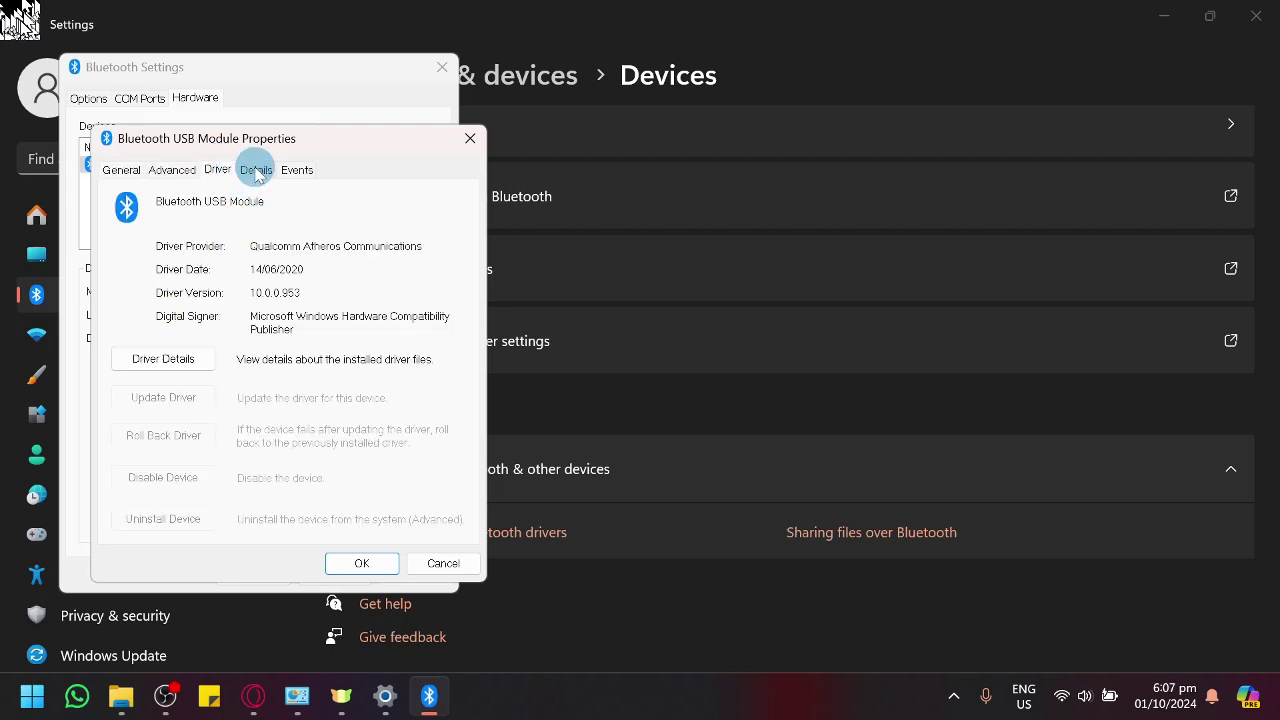
{"action": "left_click", "coordinate": [256, 170]}
- Close the module's properties, the Bluetooth Settings dialog and the Settings window
{"action": "left_click", "coordinate": [470, 138]}
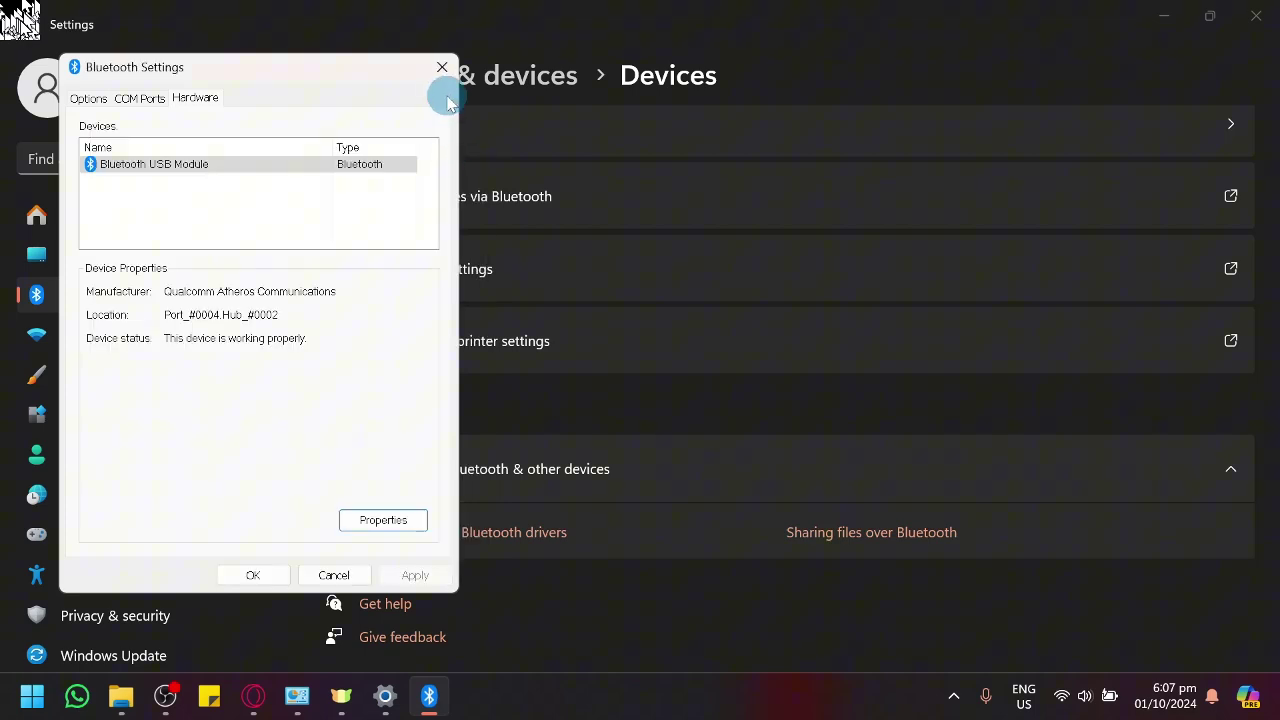
{"action": "left_click", "coordinate": [442, 67]}
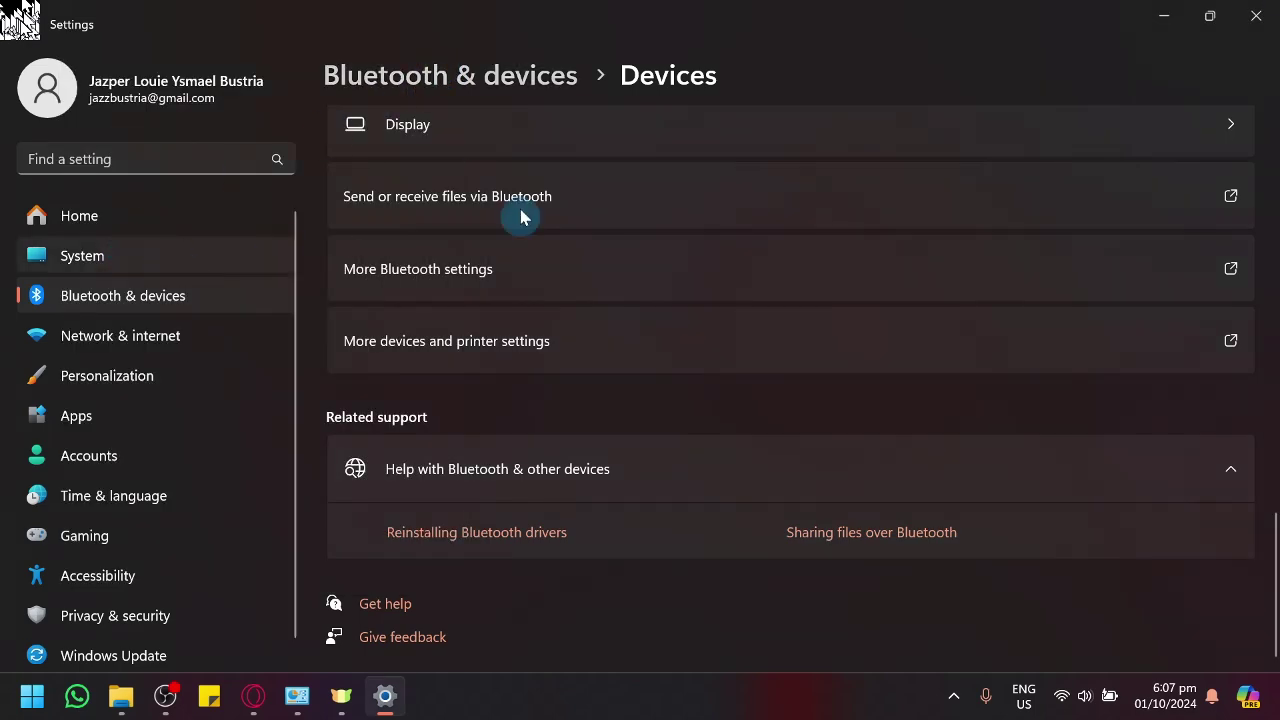
{"action": "left_click", "coordinate": [1272, 8]}
- Switch to Control Panel and open Device Manager from the Hardware and Sound category
{"action": "left_click", "coordinate": [300, 696]}
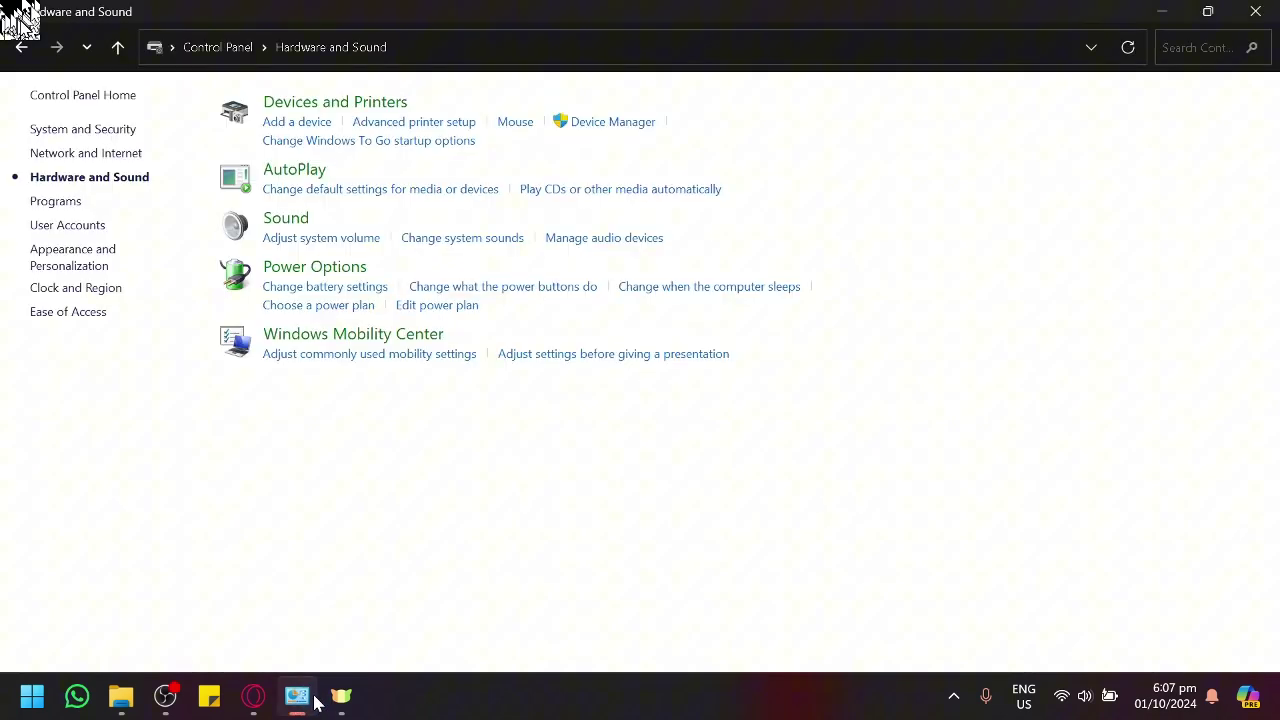
{"action": "left_click", "coordinate": [78, 95]}
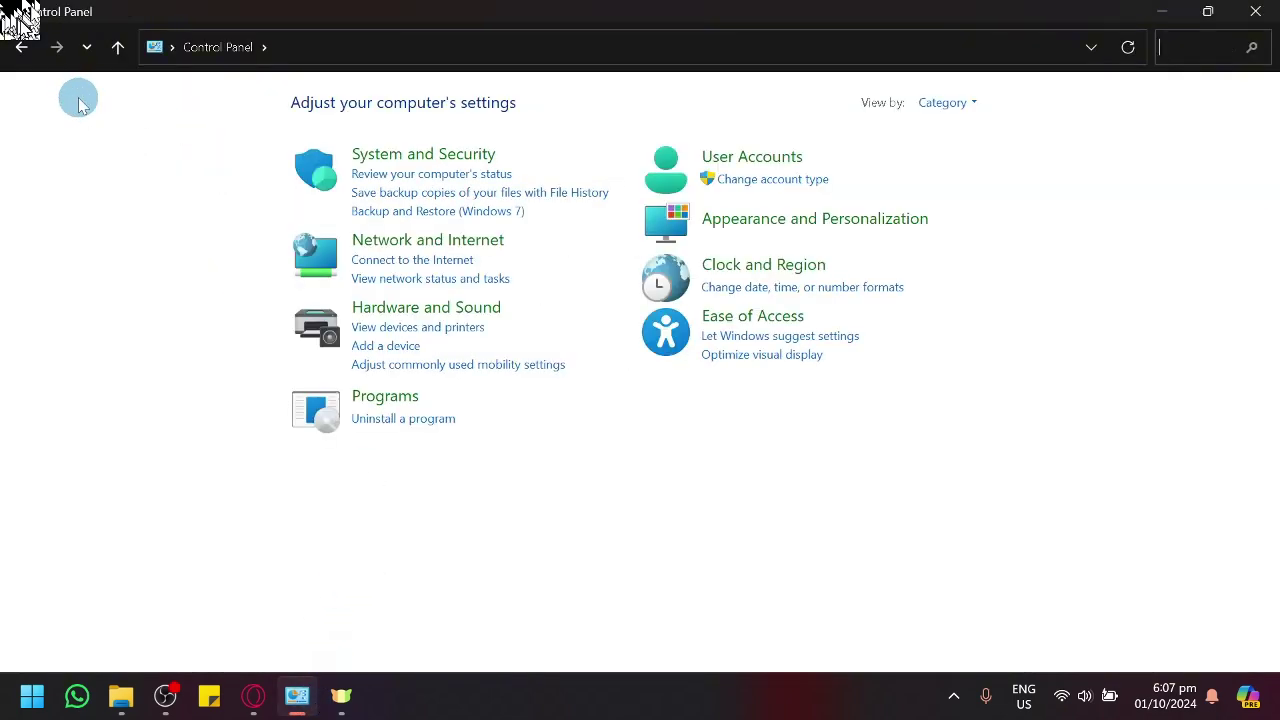
{"action": "left_click", "coordinate": [434, 309]}
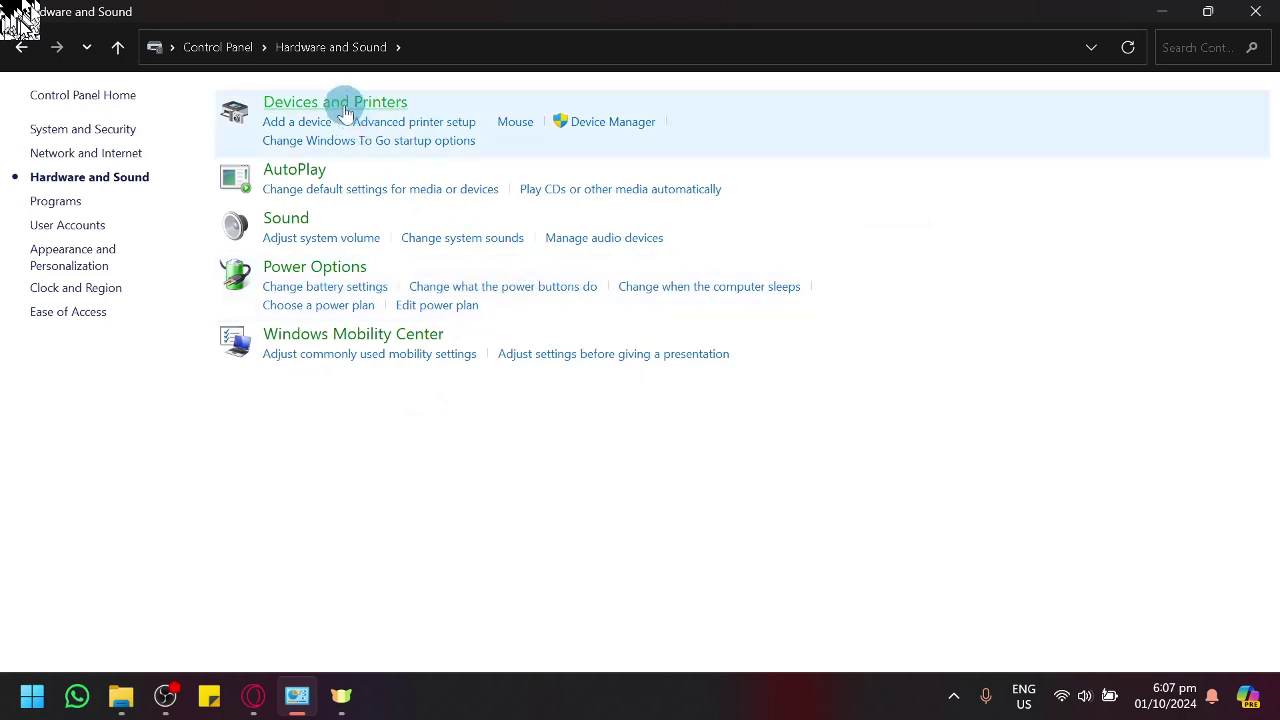
{"action": "left_click", "coordinate": [596, 128]}
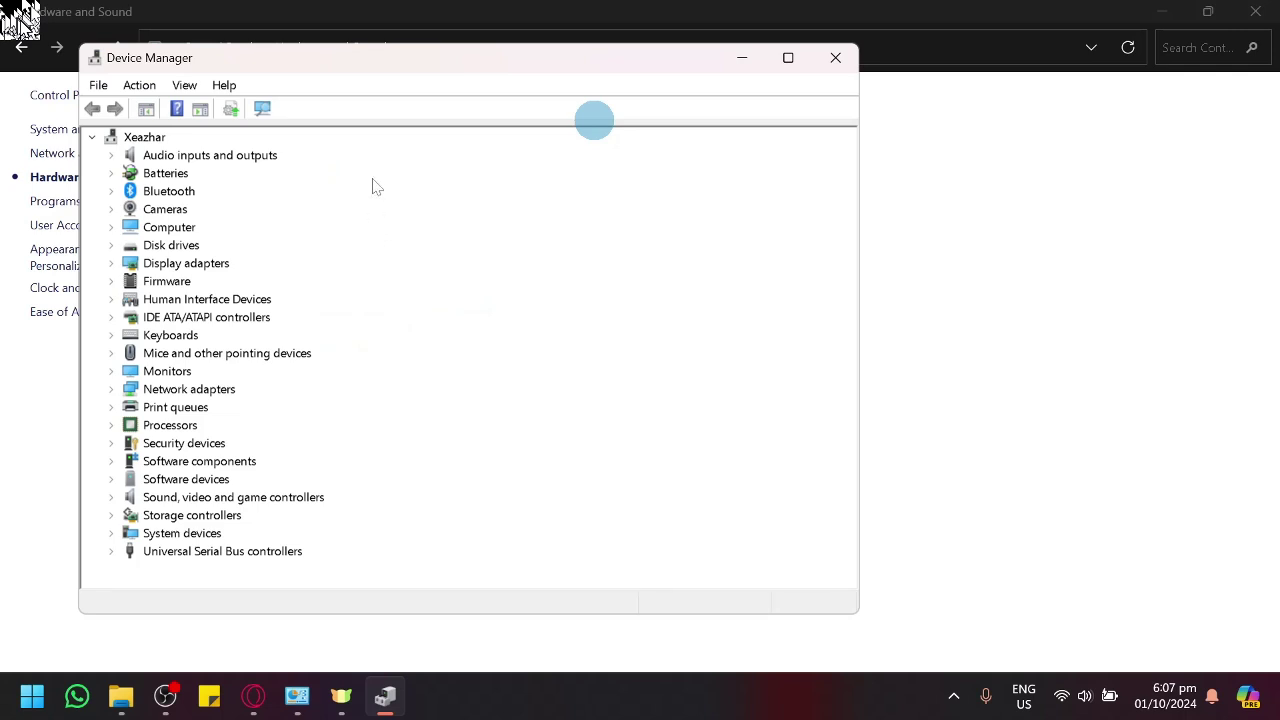
- Expand the Bluetooth category in Device Manager, select the Bluetooth USB Module and check its available actions
{"action": "left_click_drag", "start_coordinate": [414, 63], "coordinate": [488, 77]}
{"action": "left_click", "coordinate": [189, 193]}
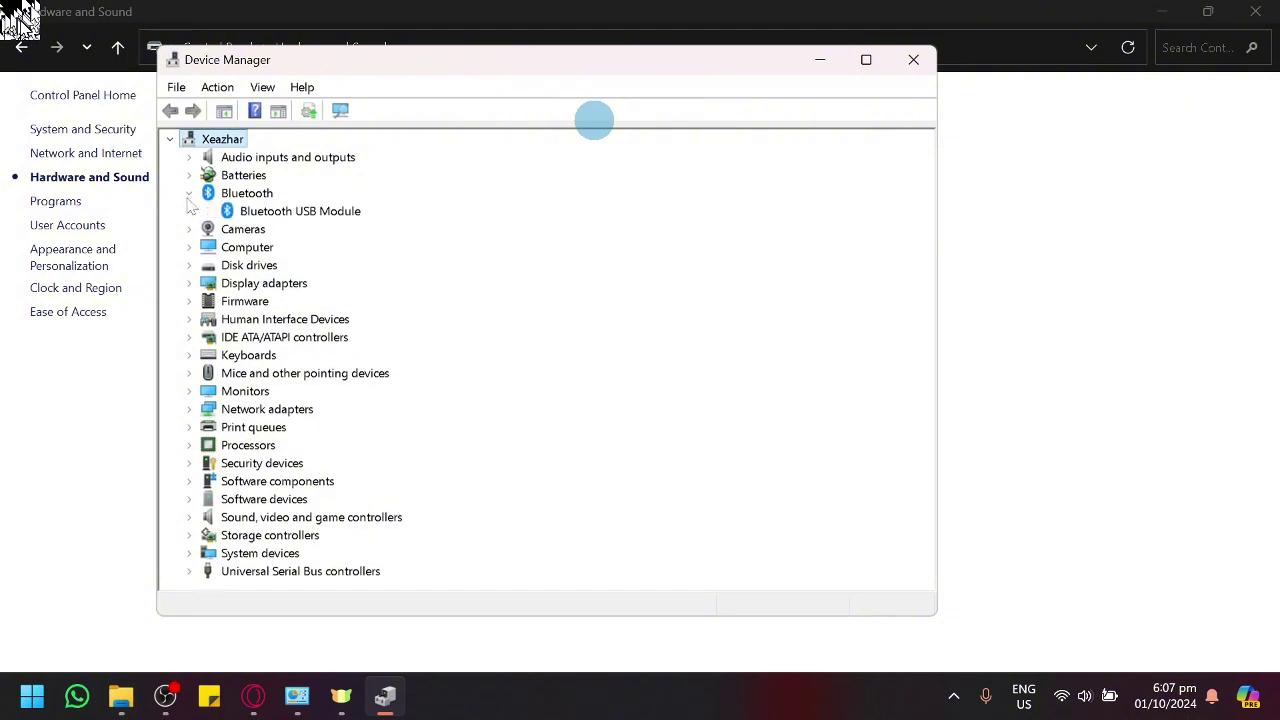
{"action": "left_click", "coordinate": [266, 213]}
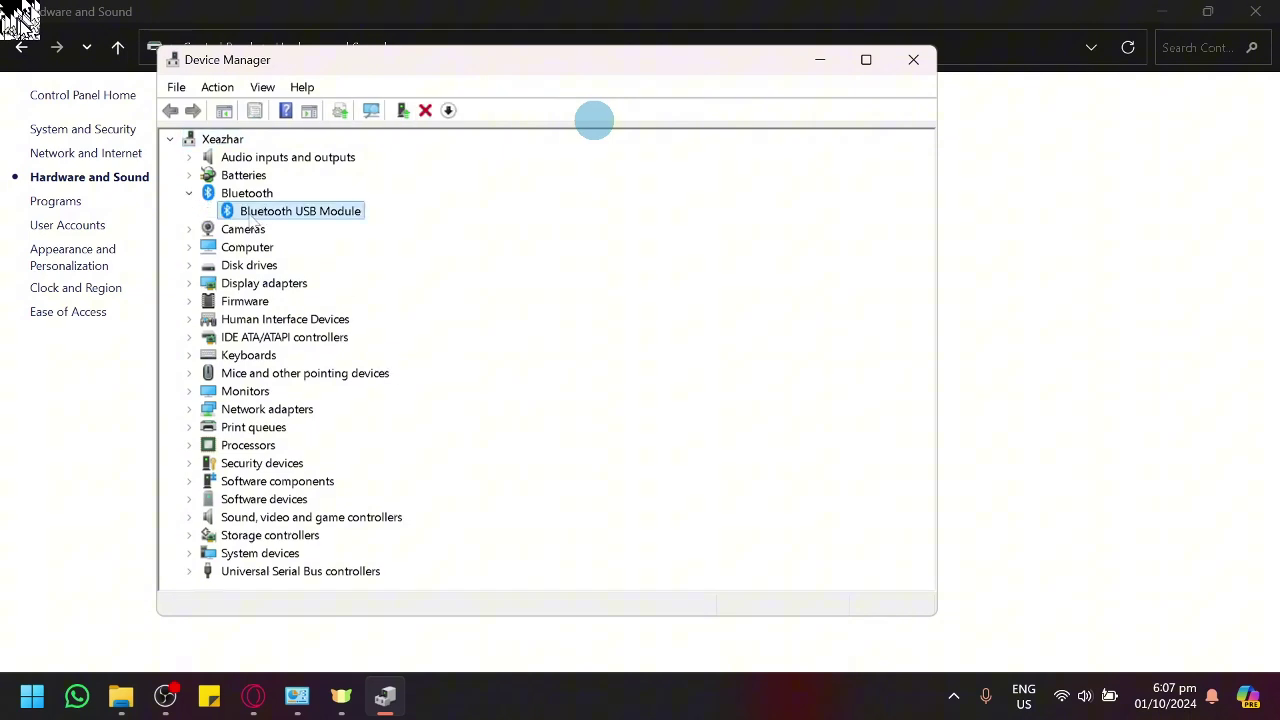
{"action": "right_click", "coordinate": [253, 222]}
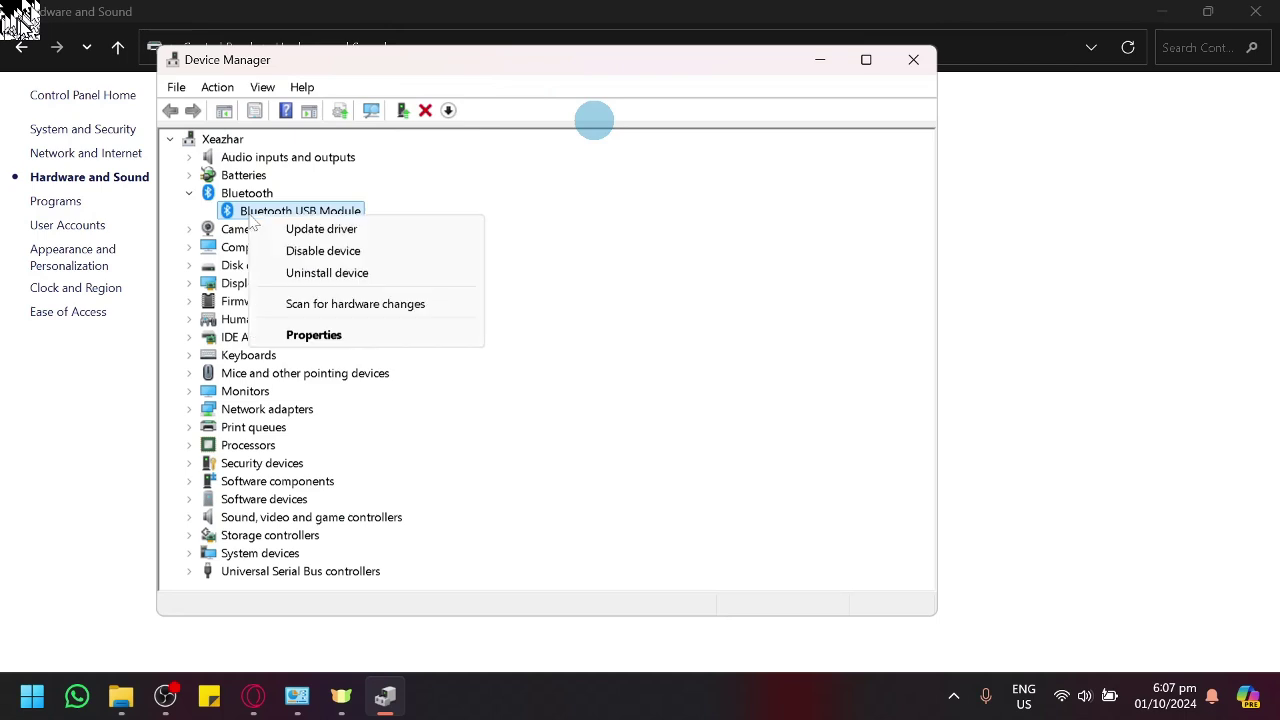
{"action": "key", "text": "Escape"}
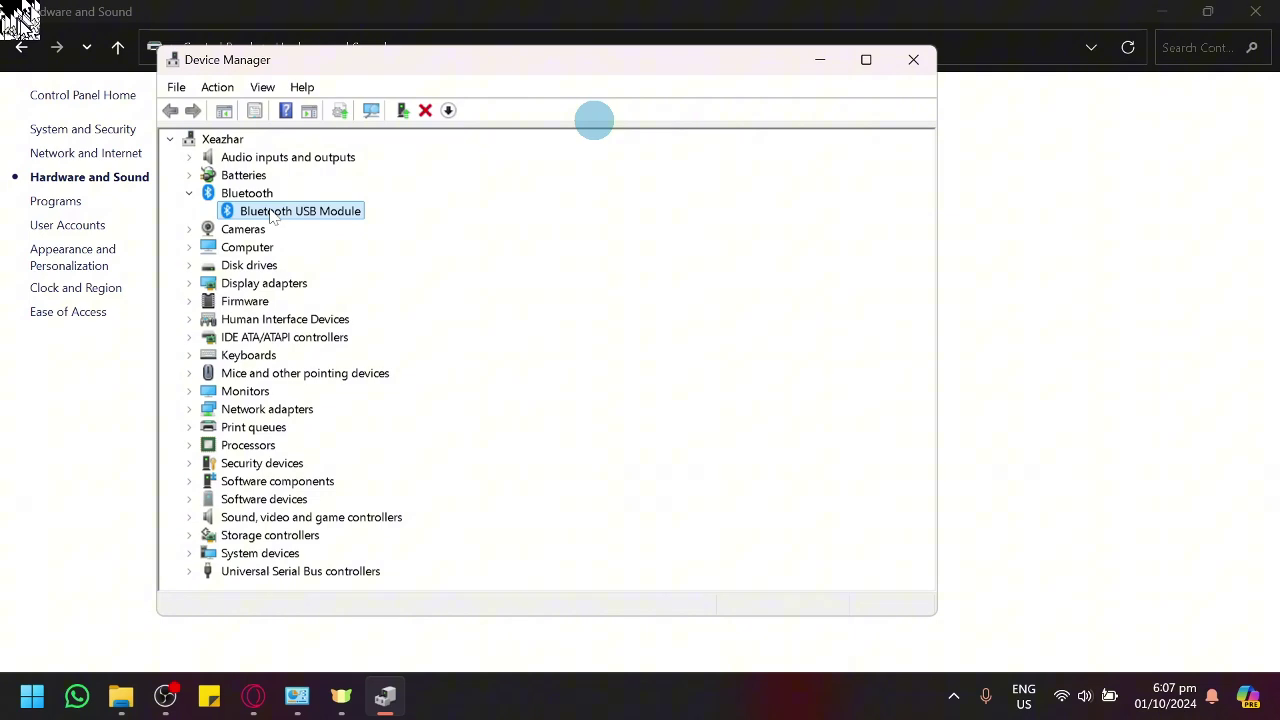
- Update the Bluetooth USB Module's driver by searching automatically for drivers, and close the update wizard
{"action": "right_click", "coordinate": [272, 218]}
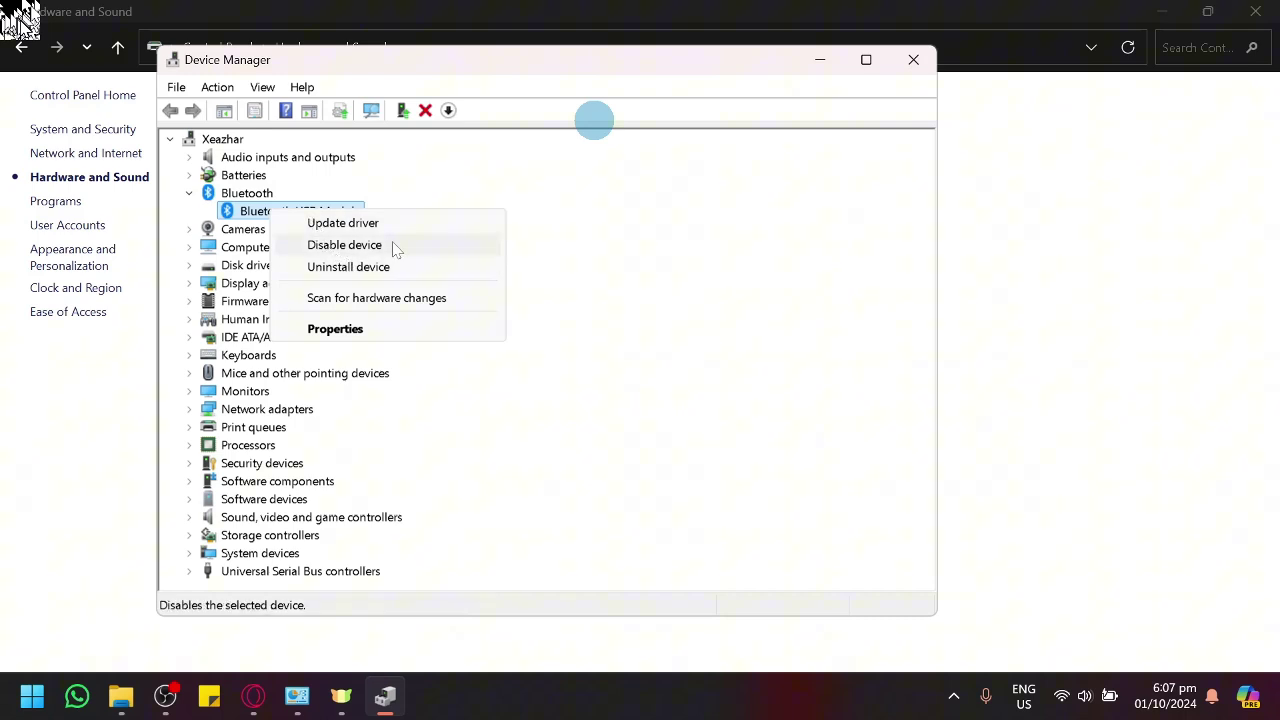
{"action": "left_click", "coordinate": [366, 223]}
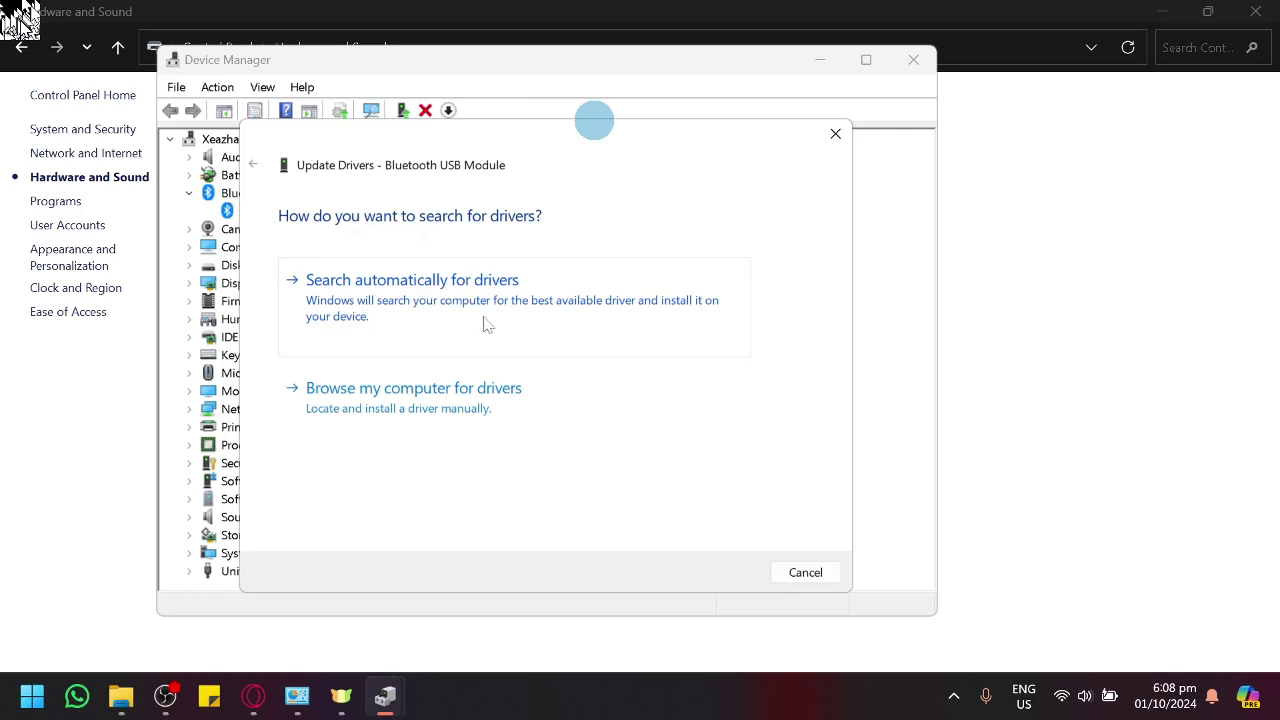
{"action": "left_click", "coordinate": [464, 318]}
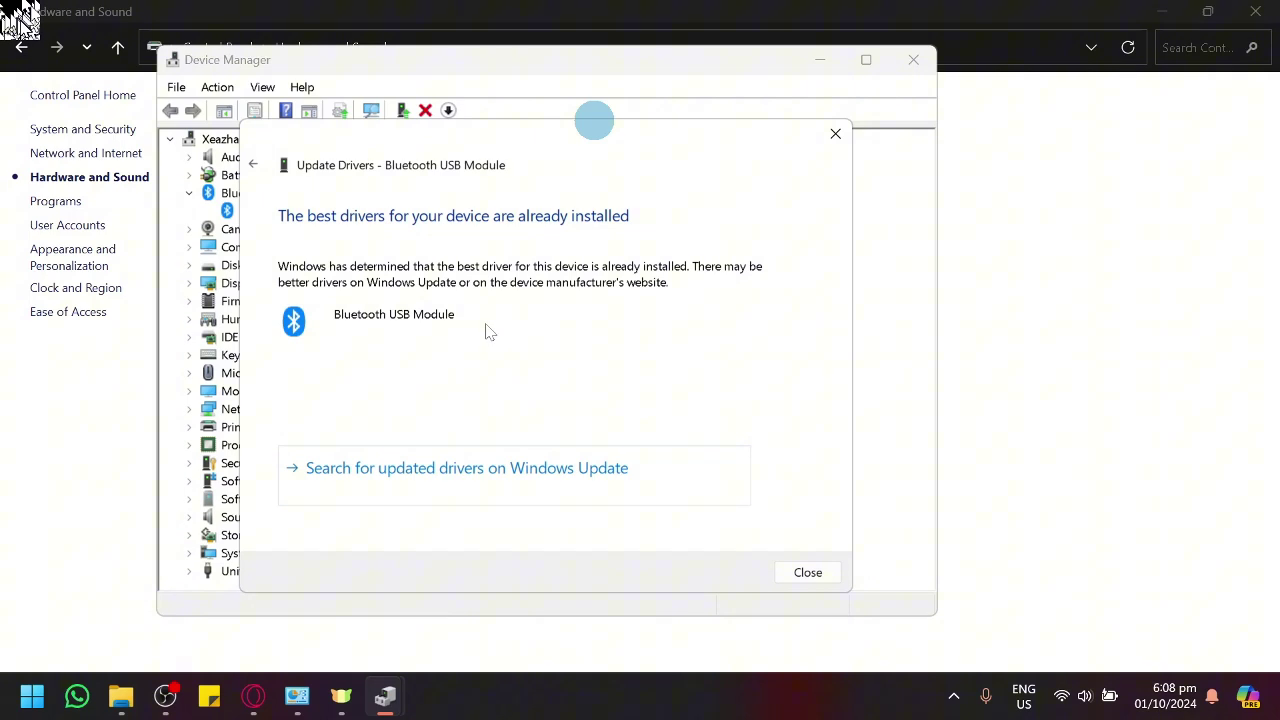
{"action": "left_click", "coordinate": [835, 133]}
- Review the Bluetooth USB Module's general, advanced, driver, details, events and power management properties, and close them without changes
{"action": "right_click", "coordinate": [252, 212]}
{"action": "left_click", "coordinate": [288, 324]}
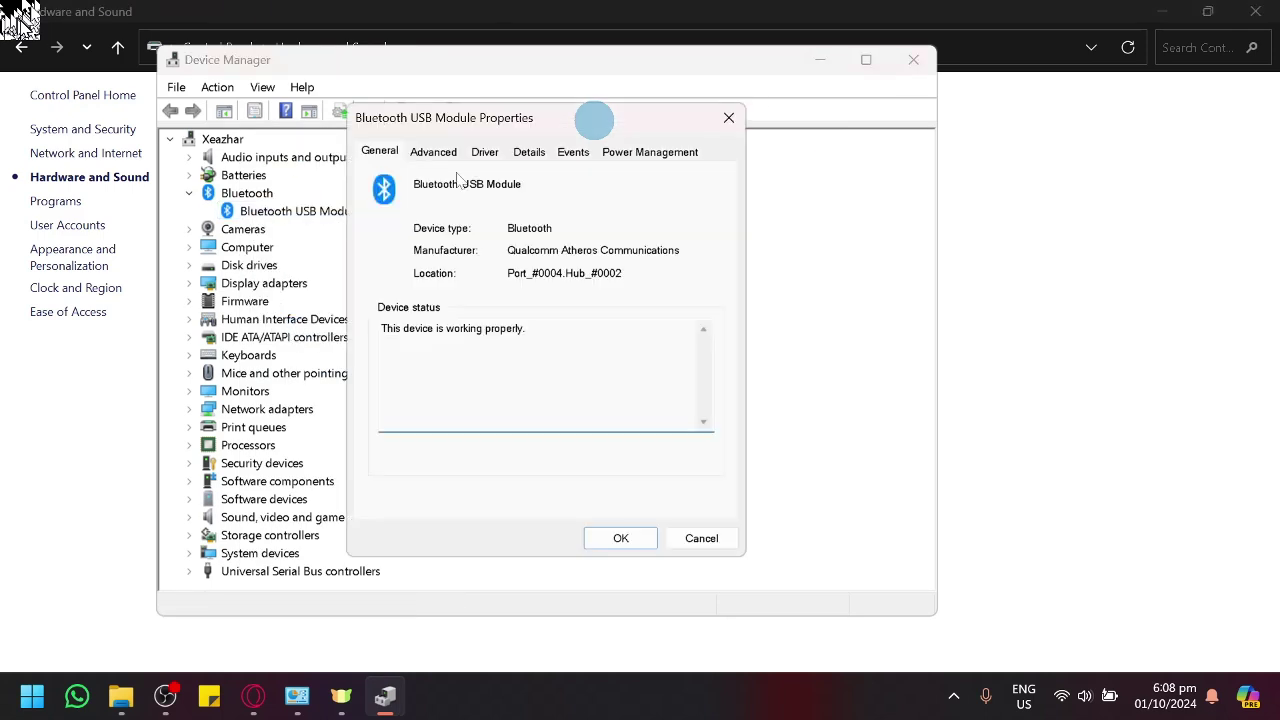
{"action": "left_click", "coordinate": [436, 152]}
{"action": "left_click", "coordinate": [485, 152]}
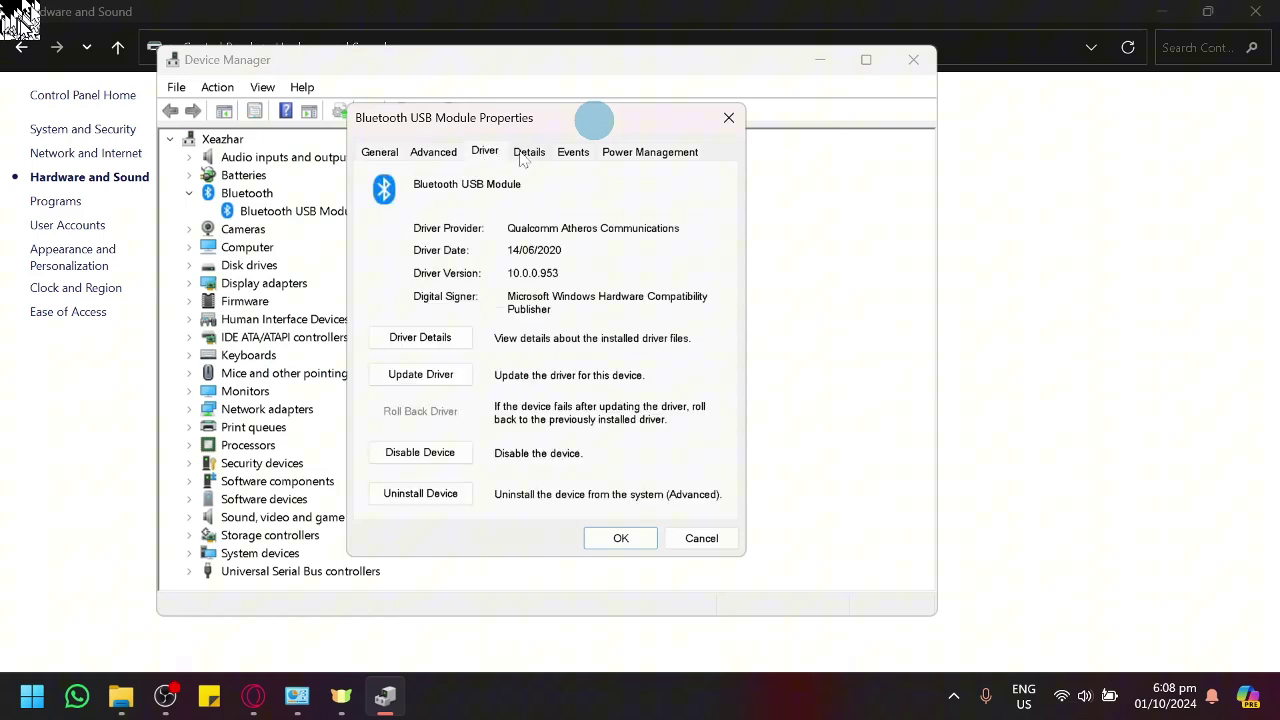
{"action": "left_click", "coordinate": [528, 154]}
{"action": "left_click", "coordinate": [573, 153]}
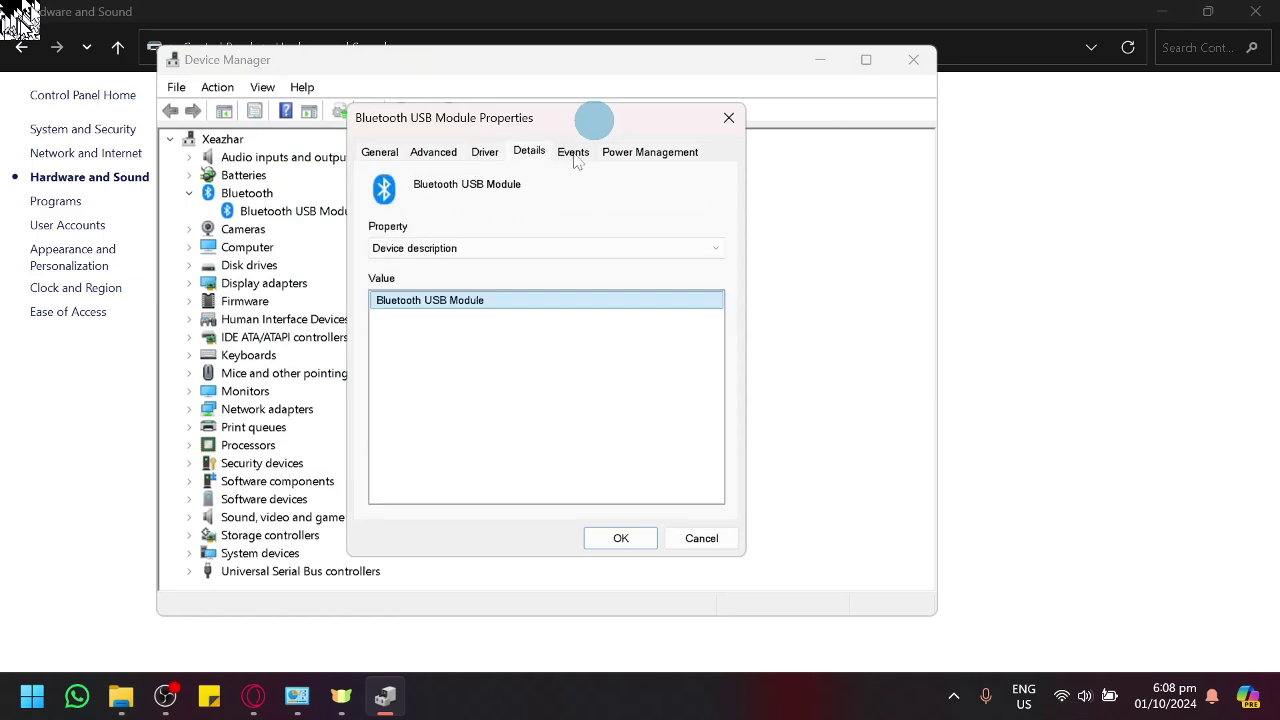
{"action": "left_click", "coordinate": [646, 152]}
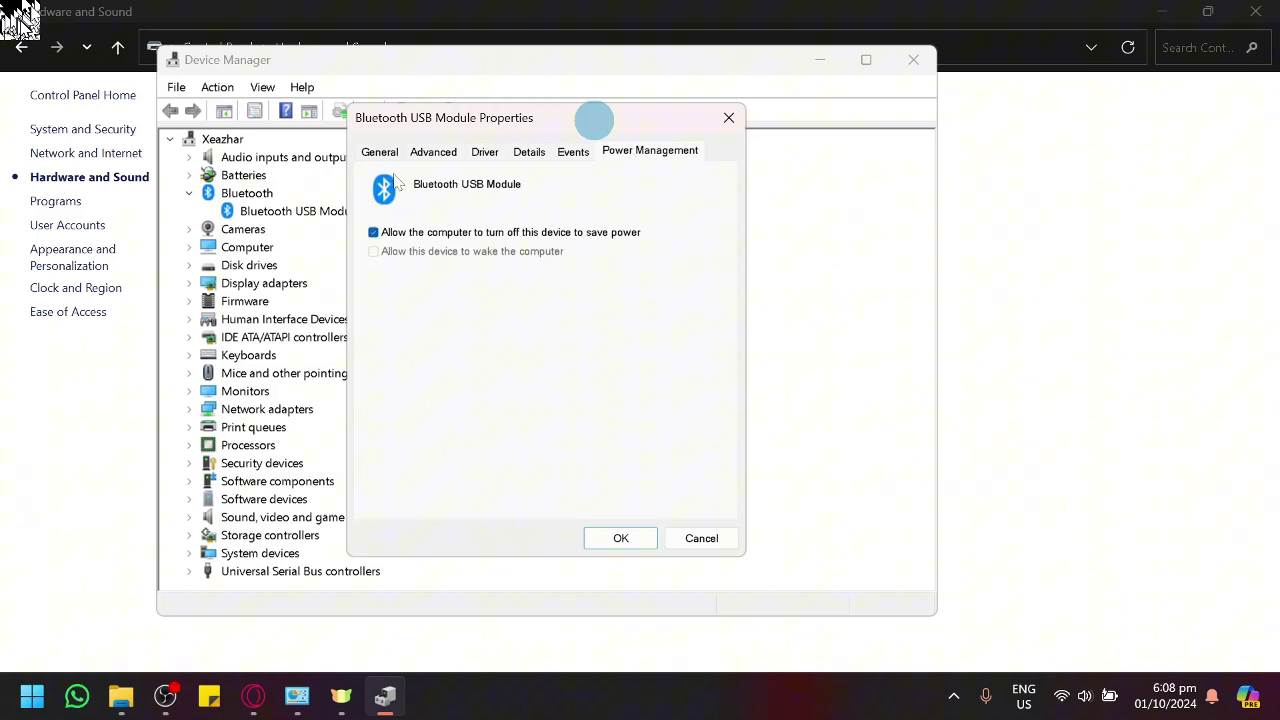
{"action": "left_click", "coordinate": [381, 151]}
{"action": "left_click", "coordinate": [727, 115]}
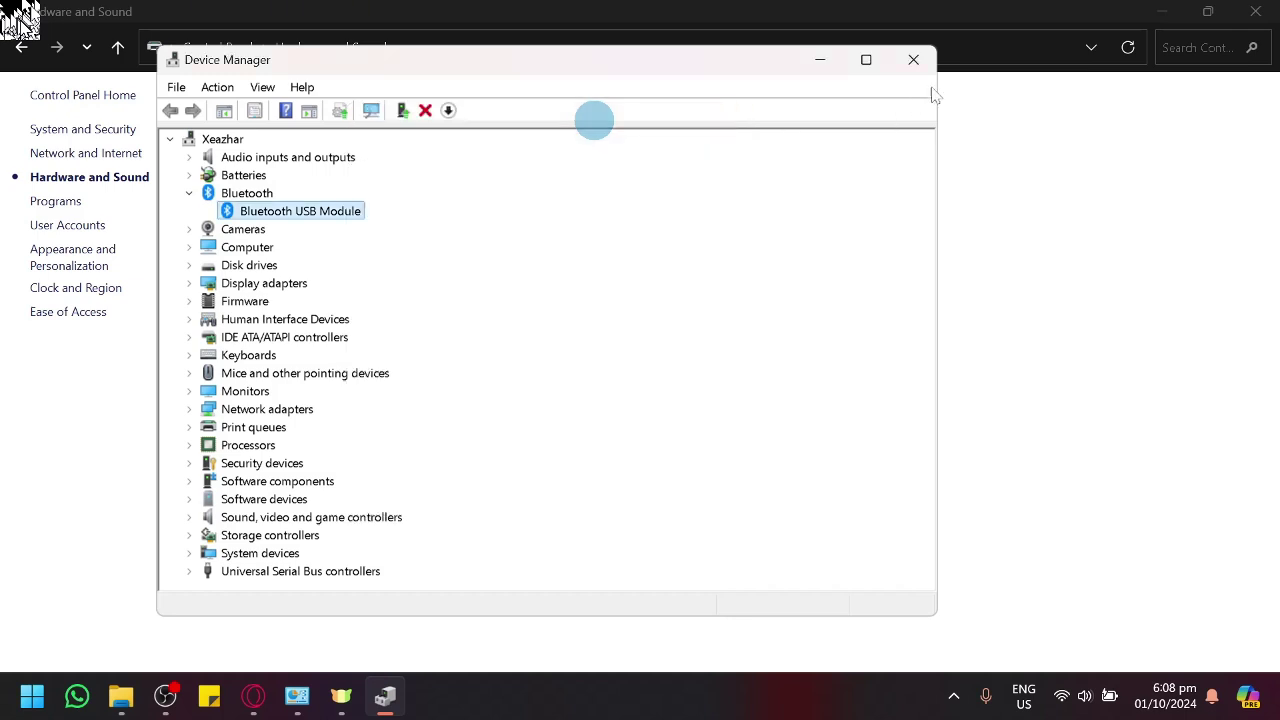
- Check the Bluetooth USB Module's available actions and its device status, and close its properties and Device Manager
{"action": "right_click", "coordinate": [286, 216]}
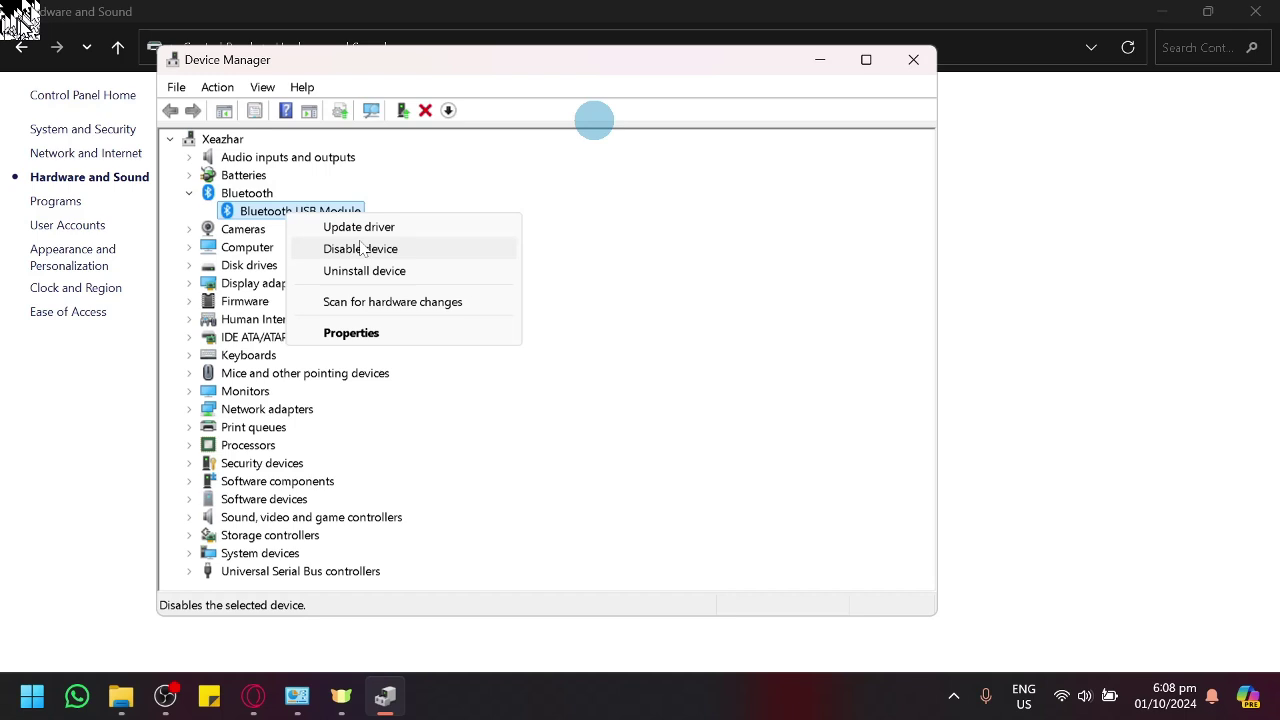
{"action": "left_click", "coordinate": [368, 336]}
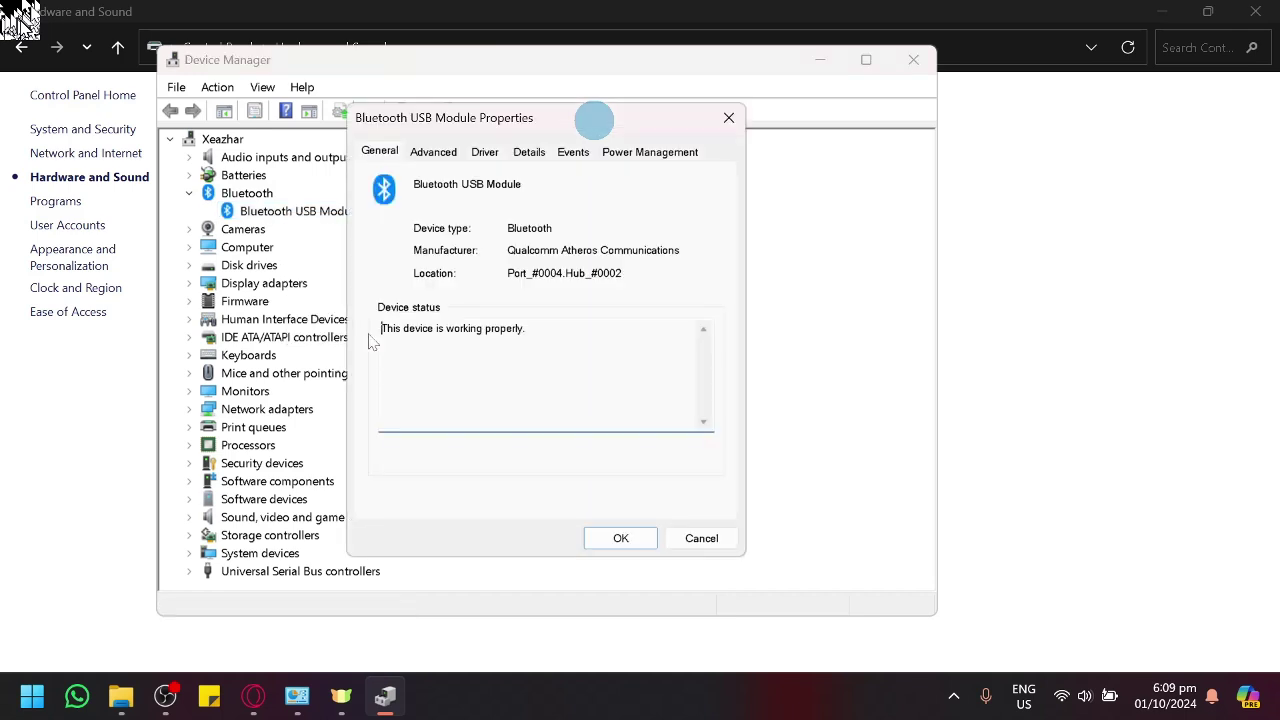
{"action": "left_click", "coordinate": [729, 117]}
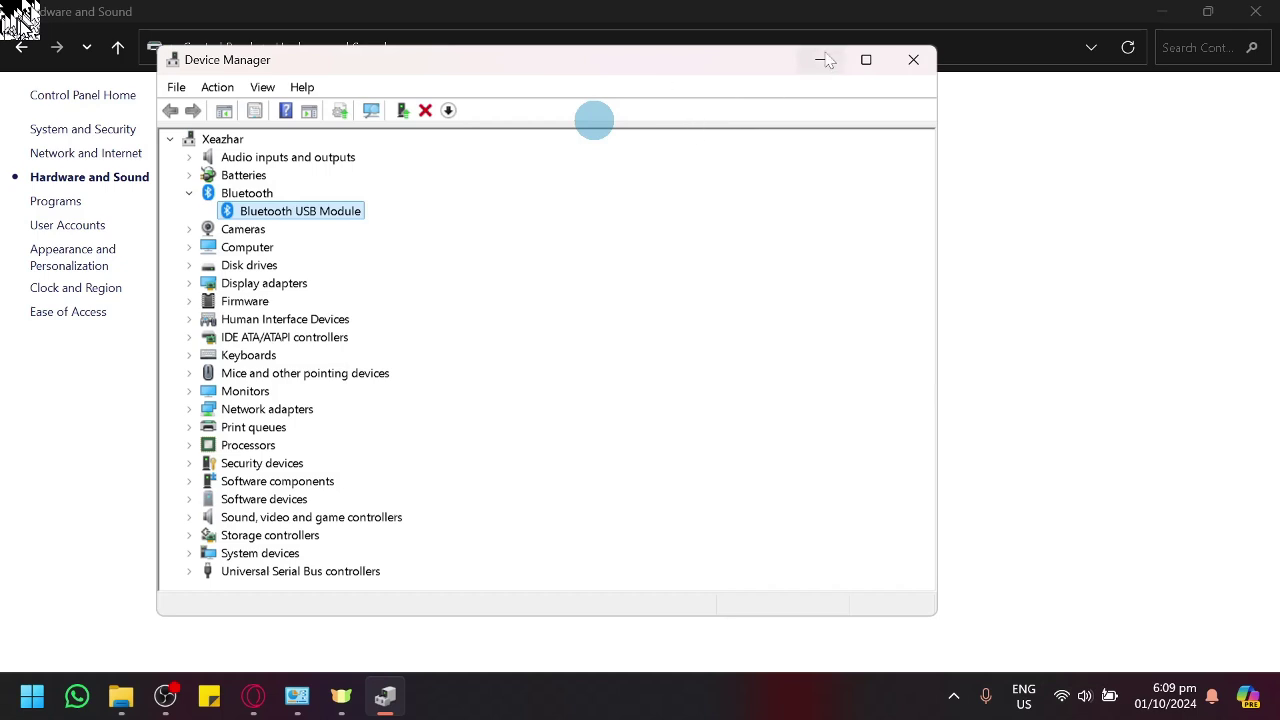
{"action": "left_click", "coordinate": [913, 59]}
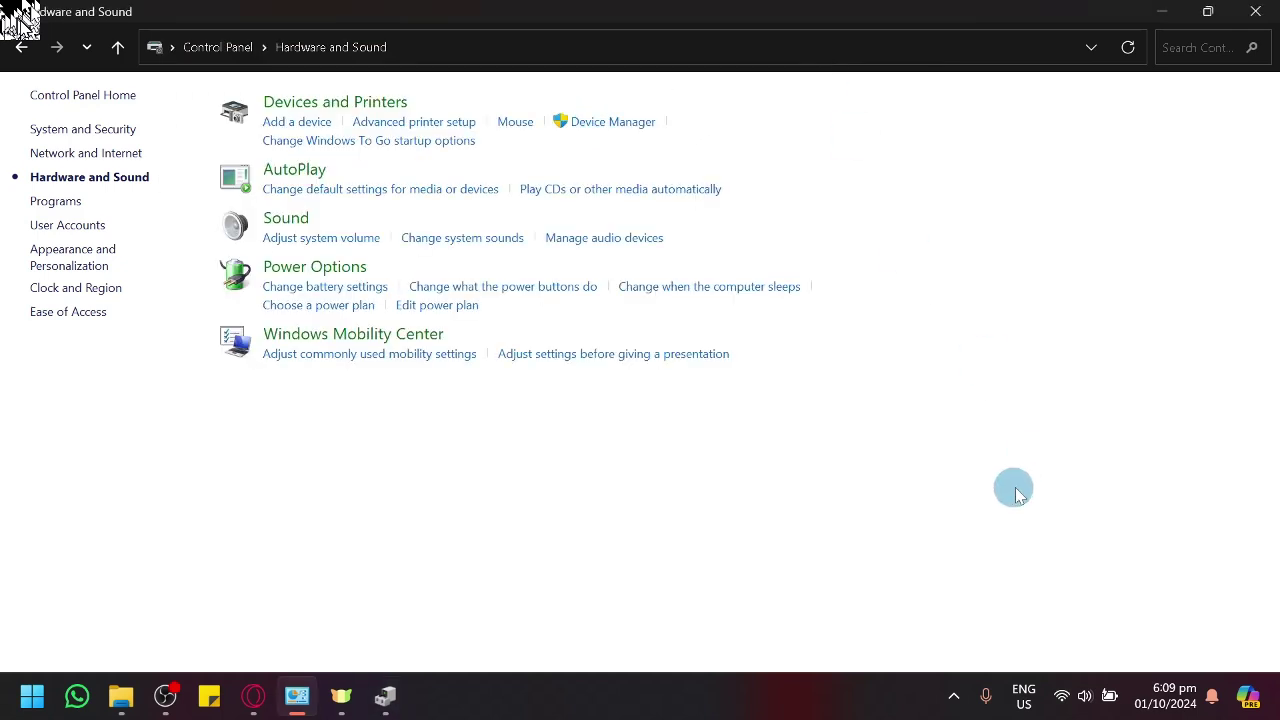
- Open the Bluetooth & devices settings from the Bluetooth quick setting and examine the paired devices and remaining options
{"action": "left_click", "coordinate": [1084, 696]}
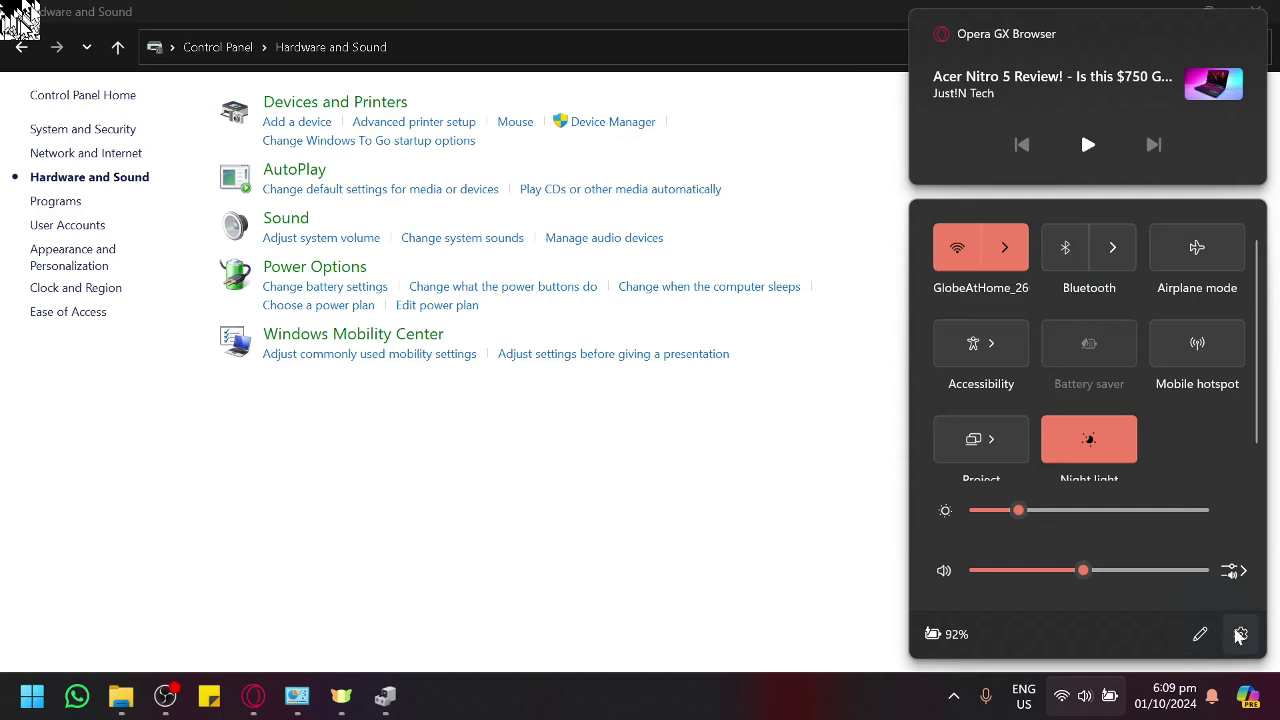
{"action": "right_click", "coordinate": [1080, 260]}
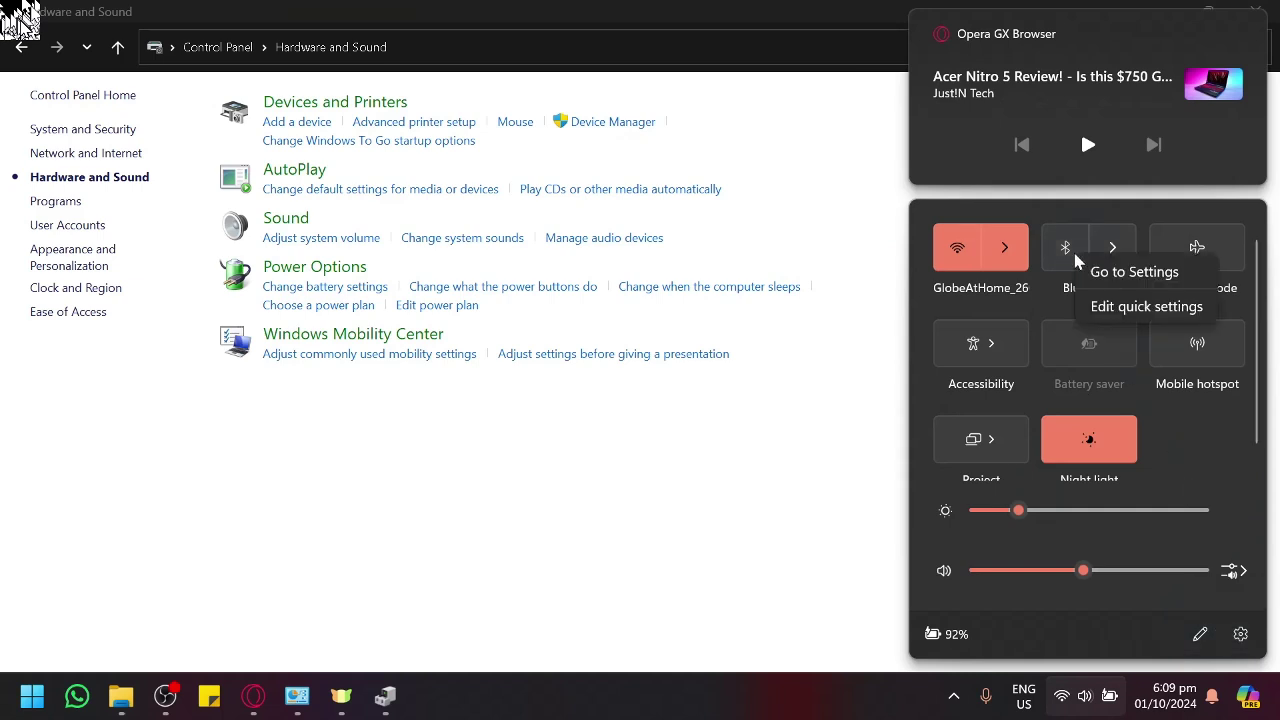
{"action": "left_click", "coordinate": [1130, 273]}
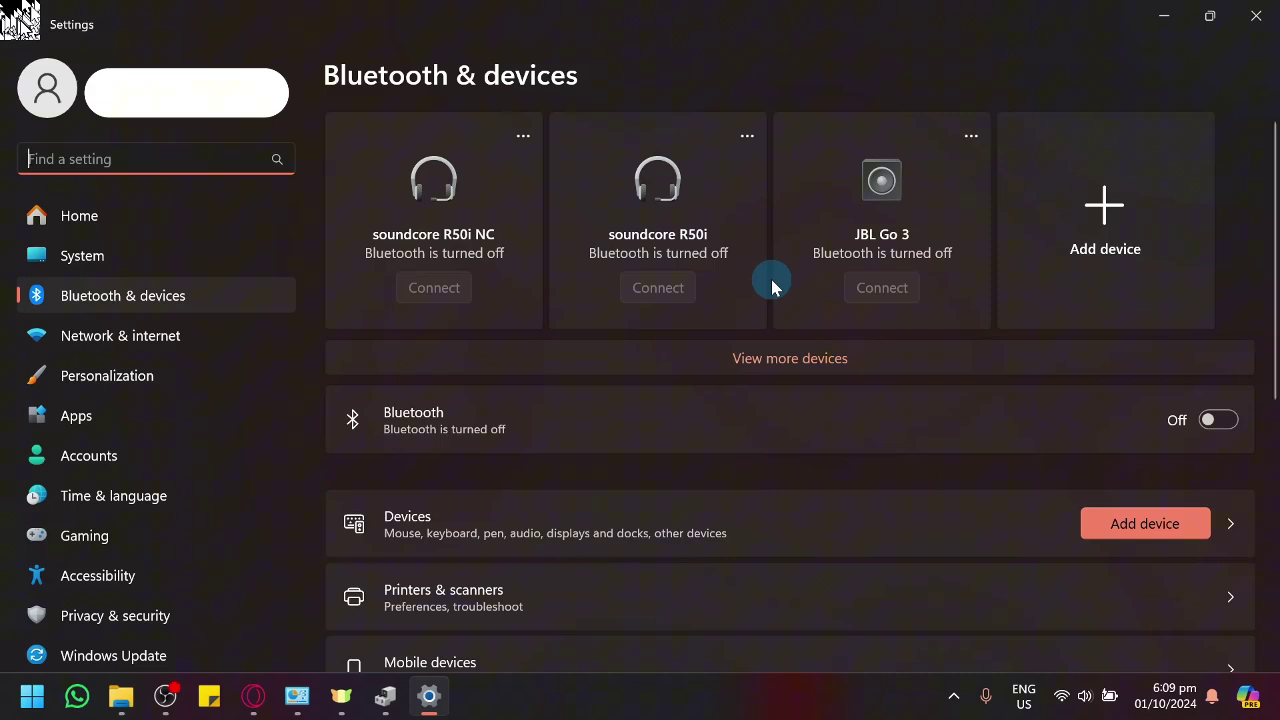
{"action": "scroll", "coordinate": [782, 357], "scroll_direction": "down", "scroll_amount": 5}
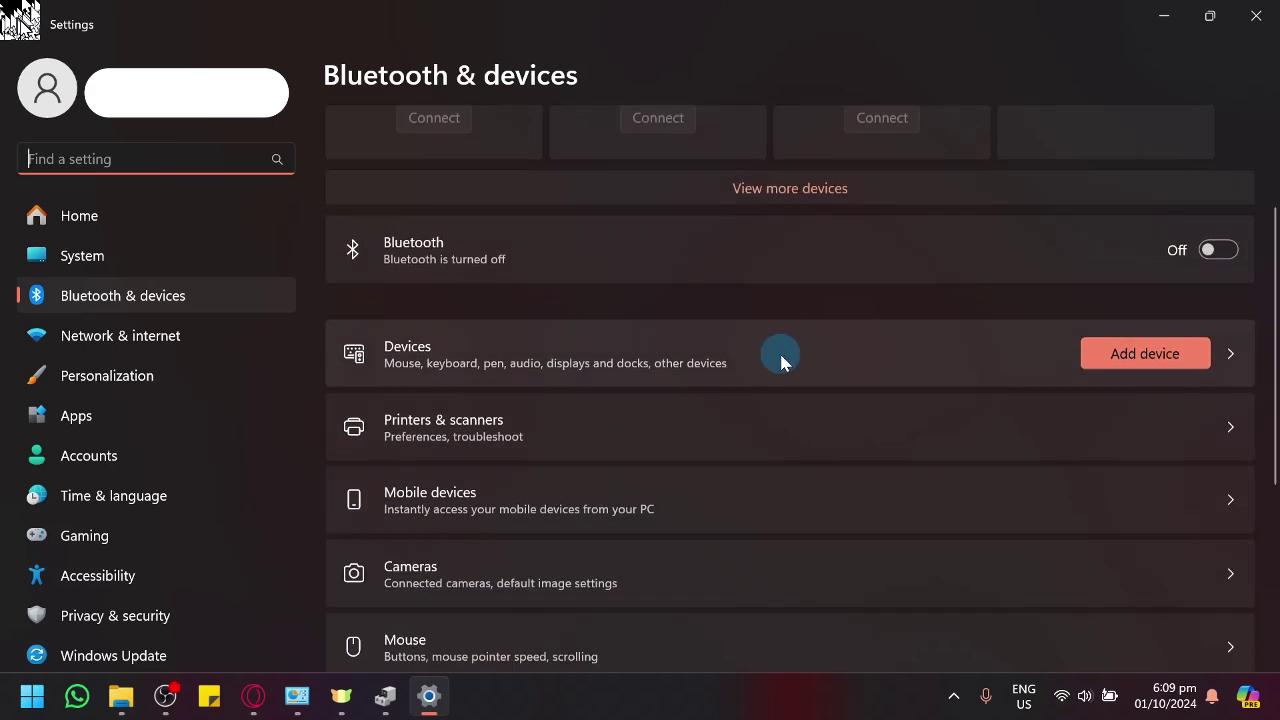
{"action": "scroll", "coordinate": [780, 490], "scroll_direction": "up", "scroll_amount": 5}
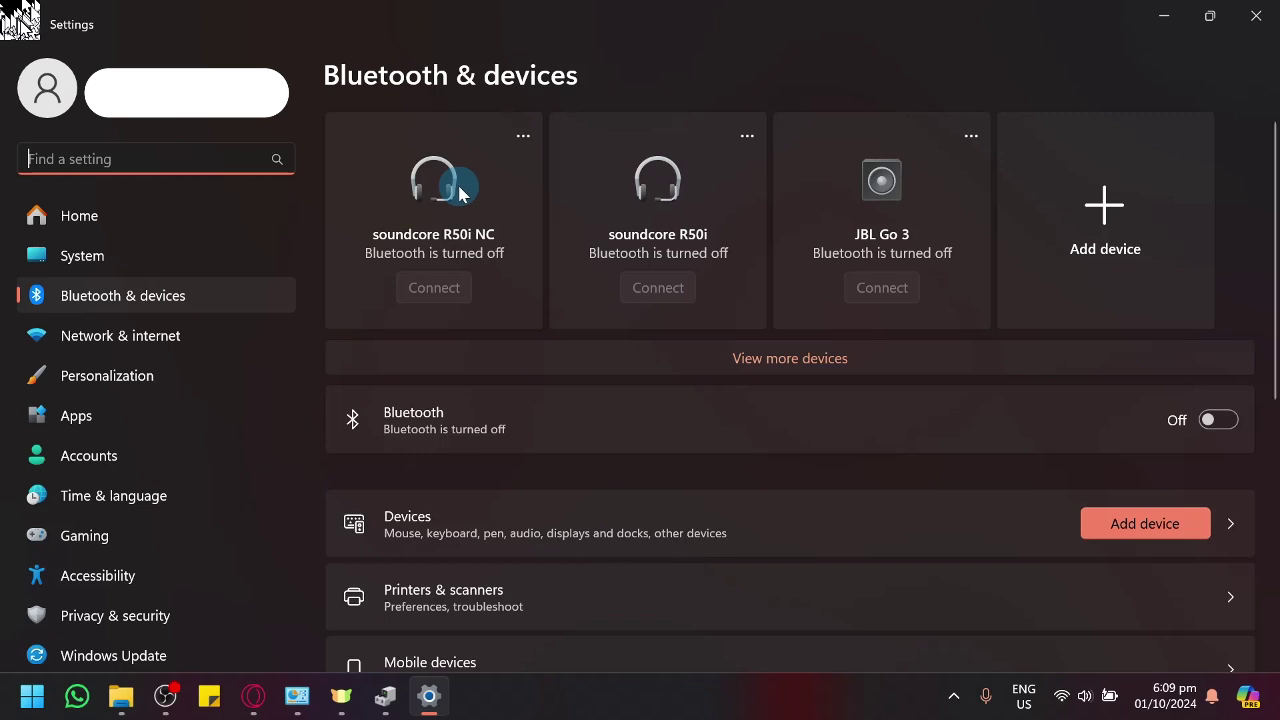
{"action": "scroll", "coordinate": [566, 363], "scroll_direction": "down", "scroll_amount": 5}
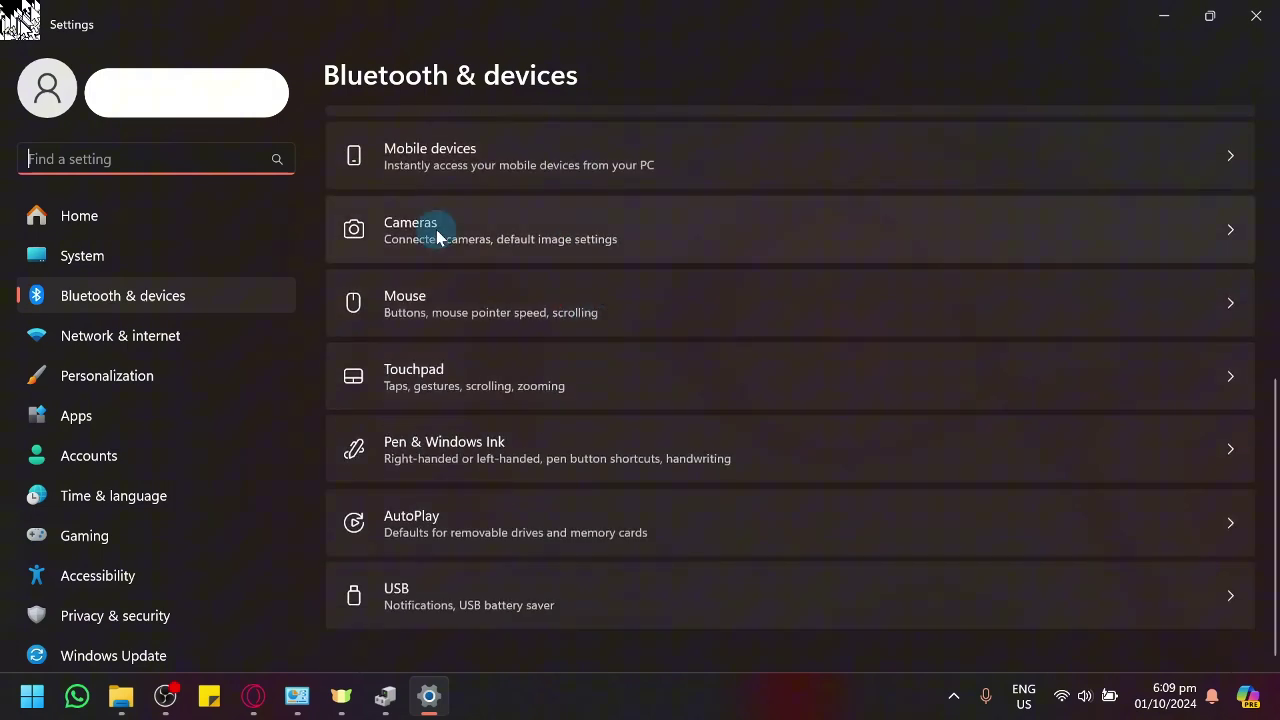
{"action": "scroll", "coordinate": [703, 349], "scroll_direction": "up", "scroll_amount": 5}
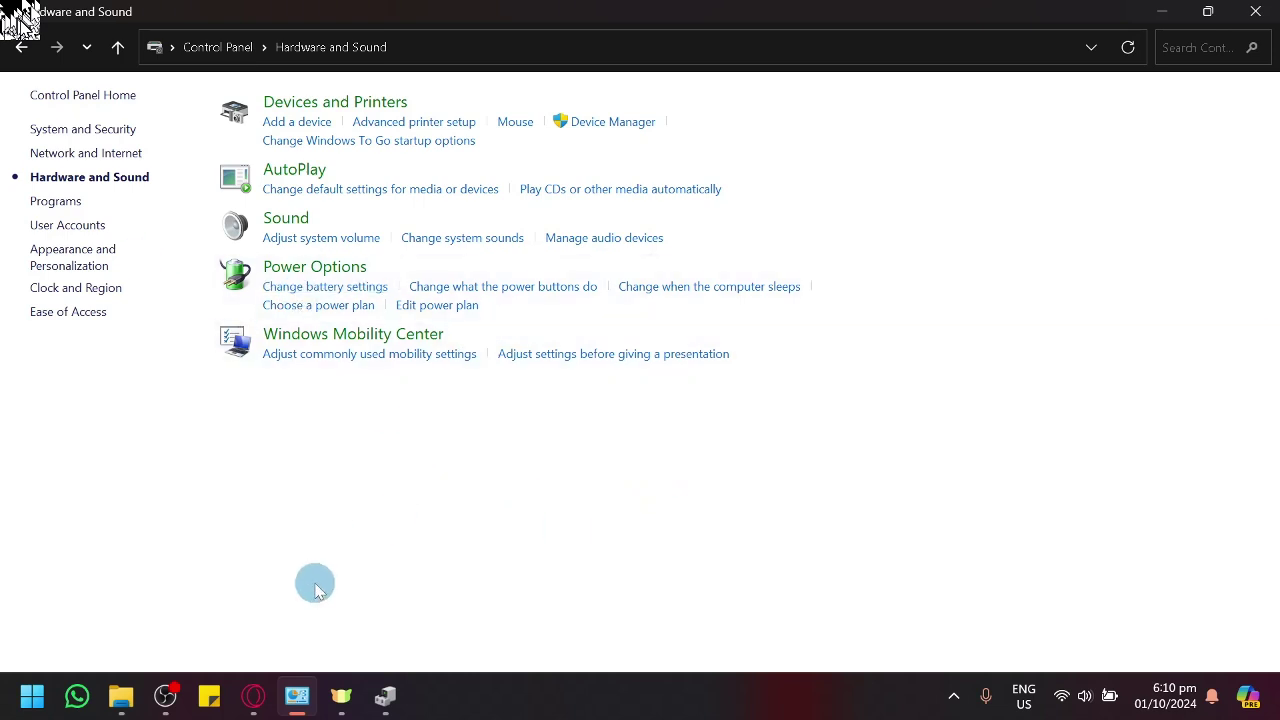
- Switch to Opera GX and view AMD's Drivers and Support page for processors and graphics
{"action": "mouse_move", "coordinate": [253, 693]}
{"action": "left_click", "coordinate": [348, 638]}
{"action": "left_click", "coordinate": [726, 15]}
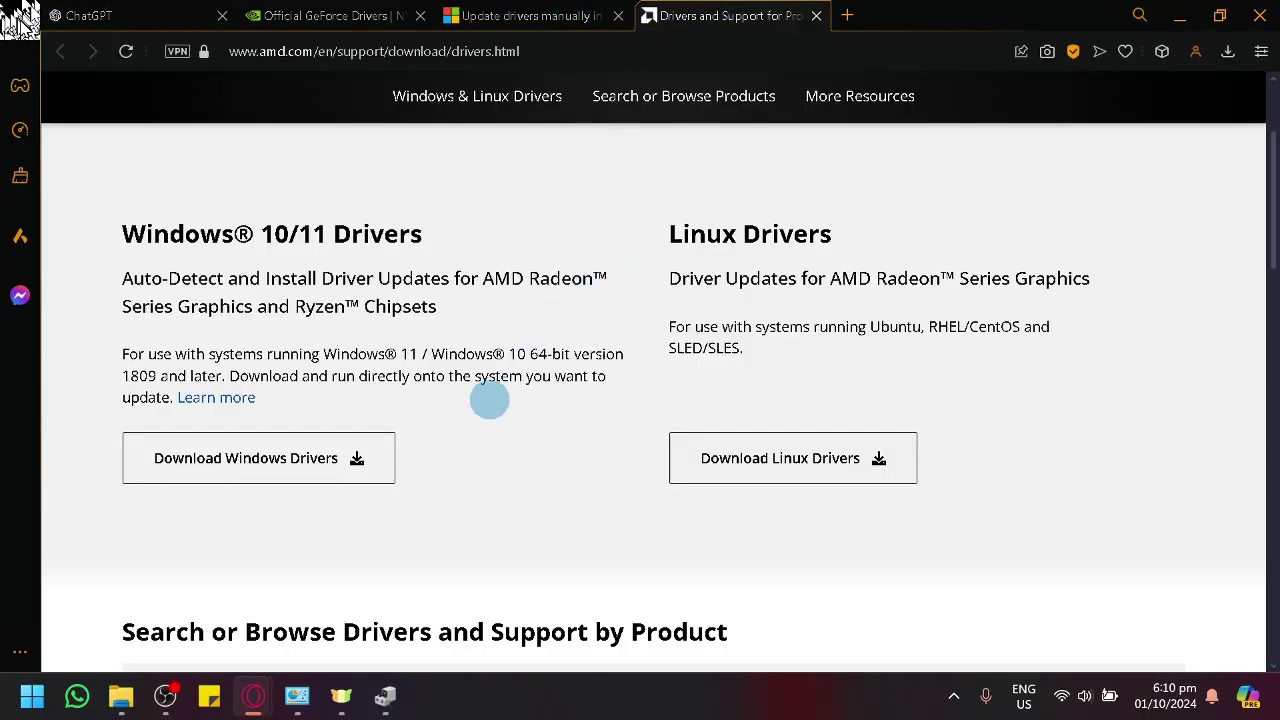
{"action": "scroll", "coordinate": [475, 408], "scroll_direction": "up", "scroll_amount": 2}
- Examine NVIDIA's GeForce Drivers page alongside AMD's driver download page
{"action": "left_click", "coordinate": [358, 12]}
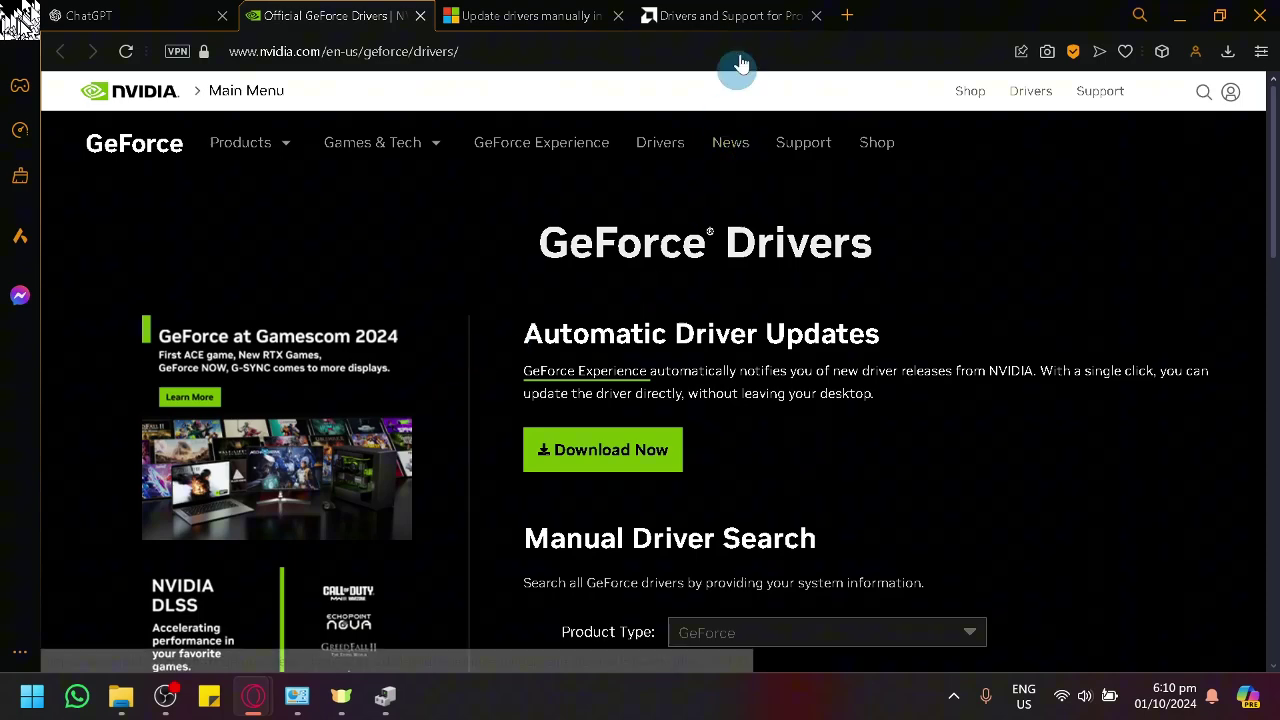
{"action": "left_click", "coordinate": [740, 15]}
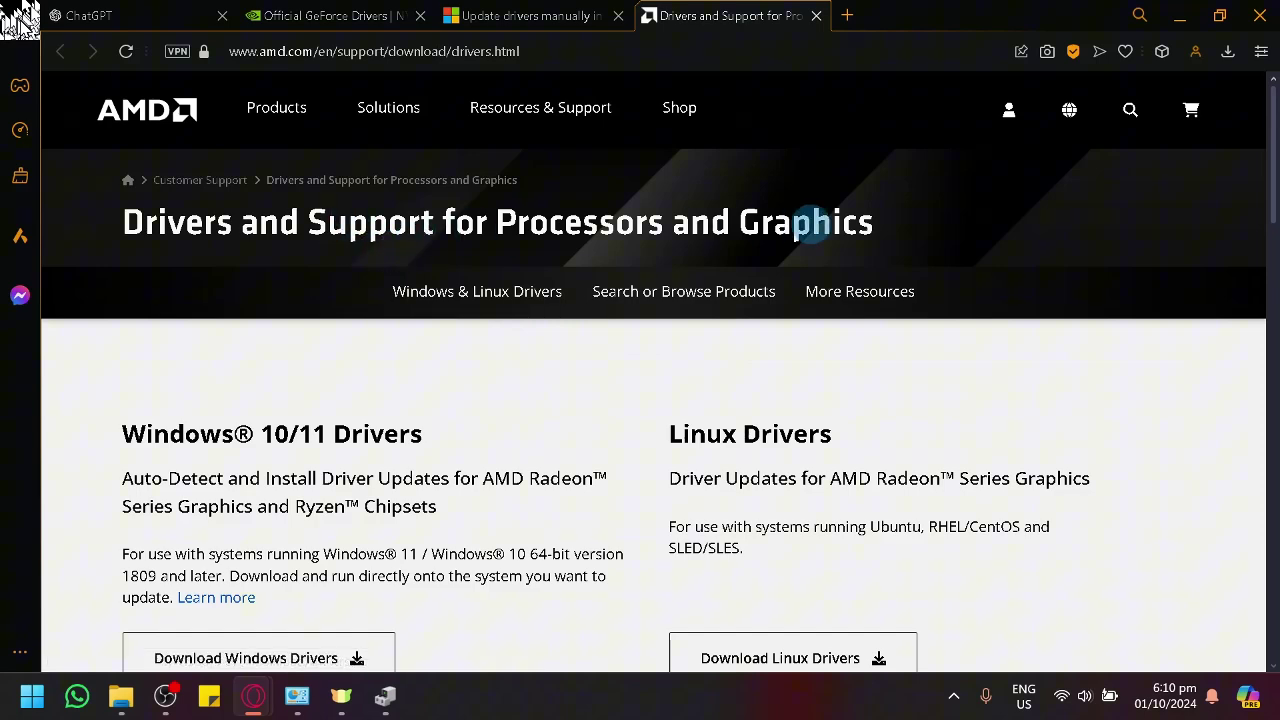
{"action": "left_click", "coordinate": [770, 282]}
{"action": "scroll", "coordinate": [673, 307], "scroll_direction": "up", "scroll_amount": 5}
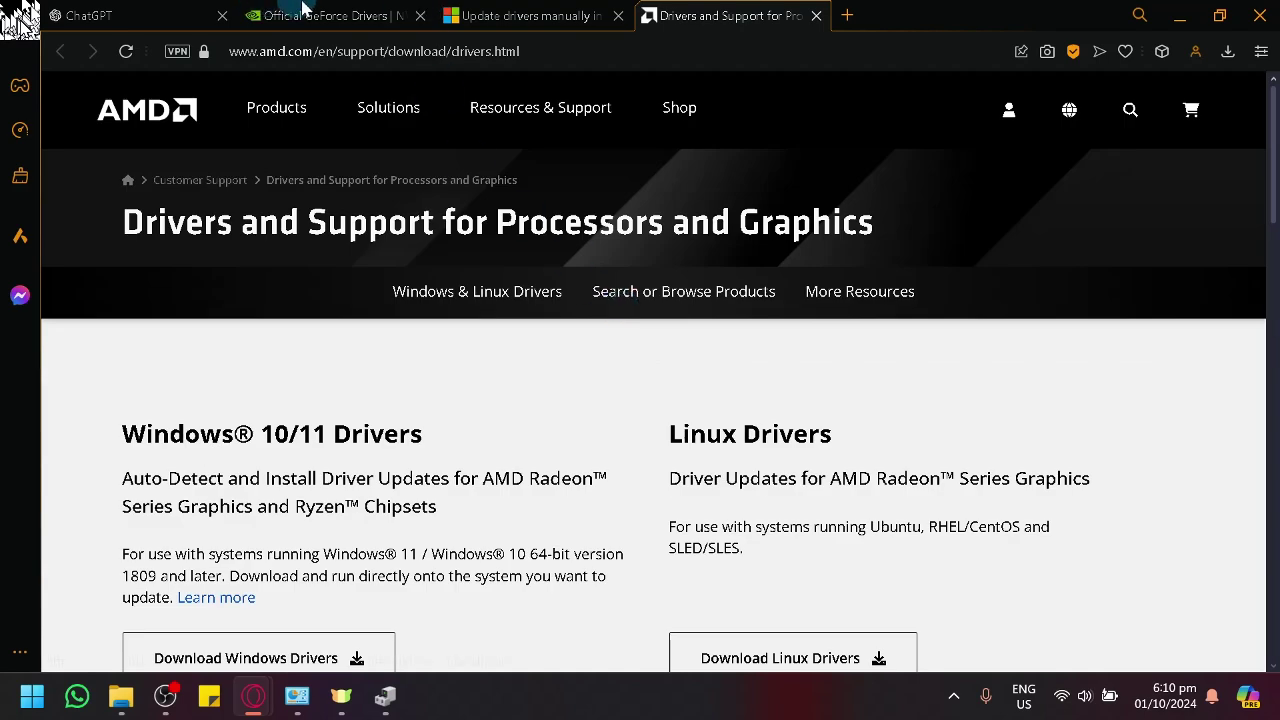
{"action": "left_click", "coordinate": [330, 15]}
{"action": "scroll", "coordinate": [621, 378], "scroll_direction": "down", "scroll_amount": 5}
{"action": "scroll", "coordinate": [621, 378], "scroll_direction": "up", "scroll_amount": 5}
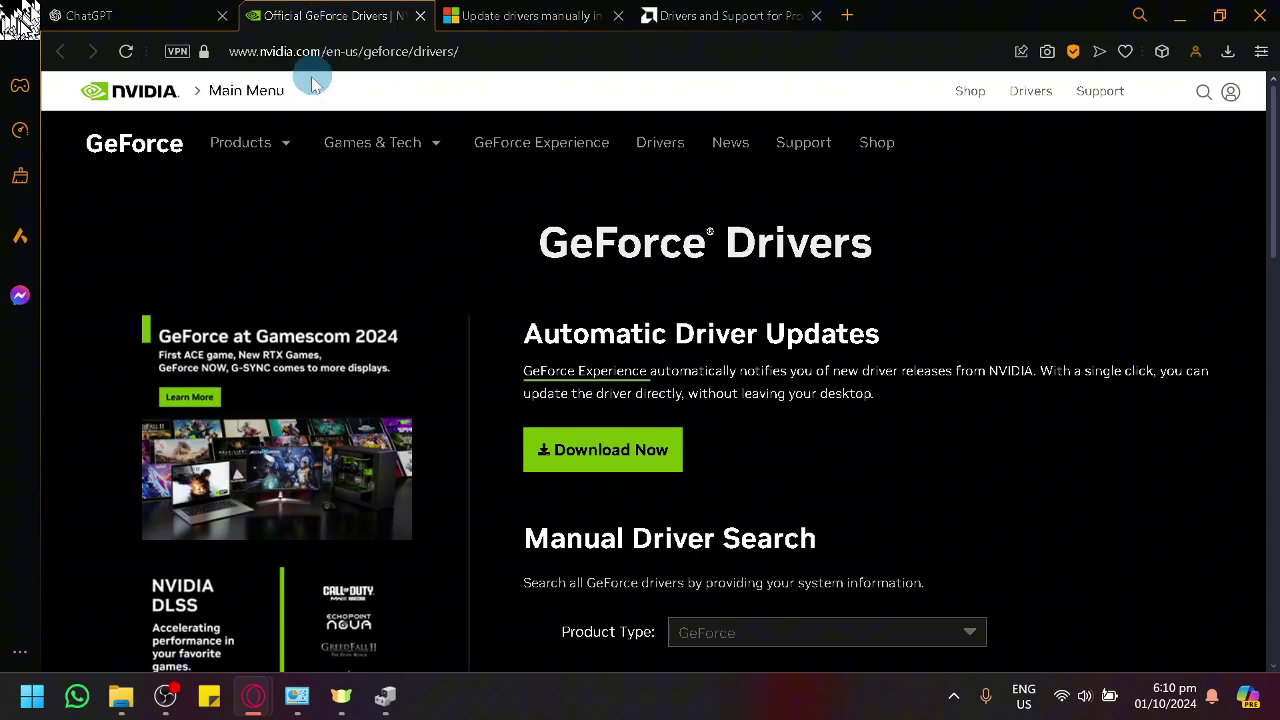
- Review ChatGPT's wuauclt.exe /updatenow instructions for updating drivers, and check where Windows offers Terminal (Admin)
{"action": "left_click", "coordinate": [155, 9]}
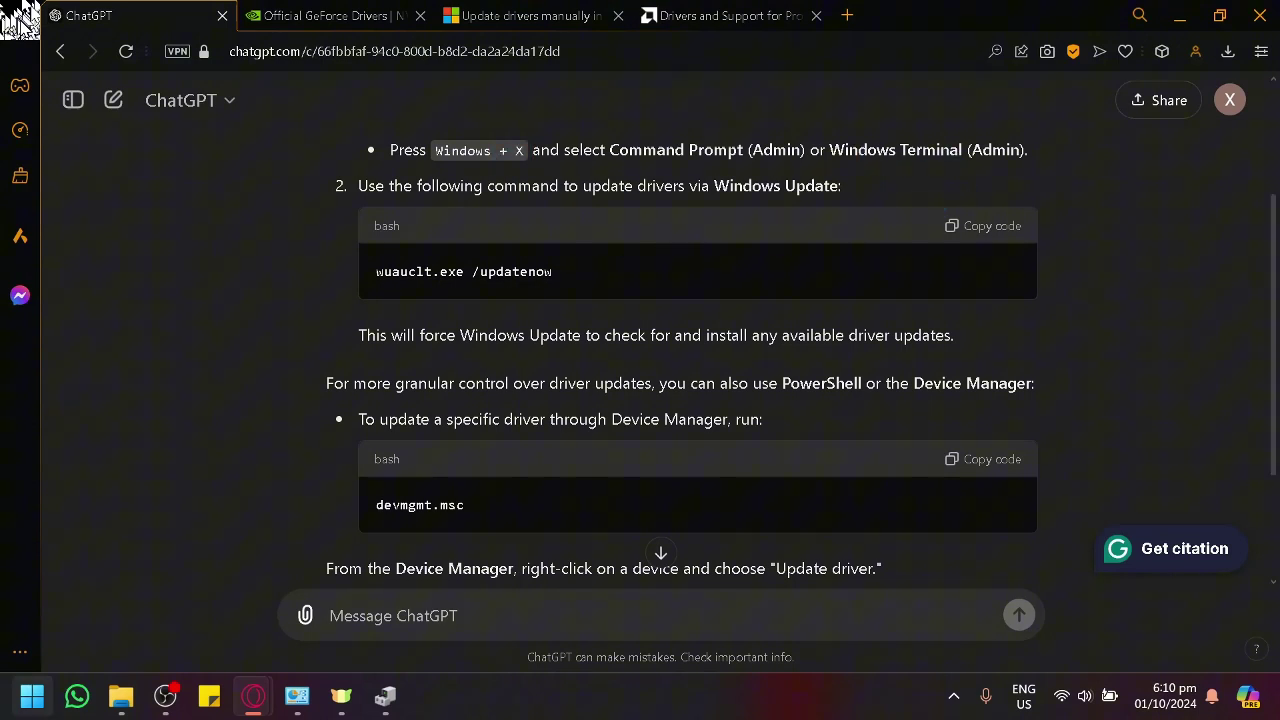
{"action": "right_click", "coordinate": [22, 690]}
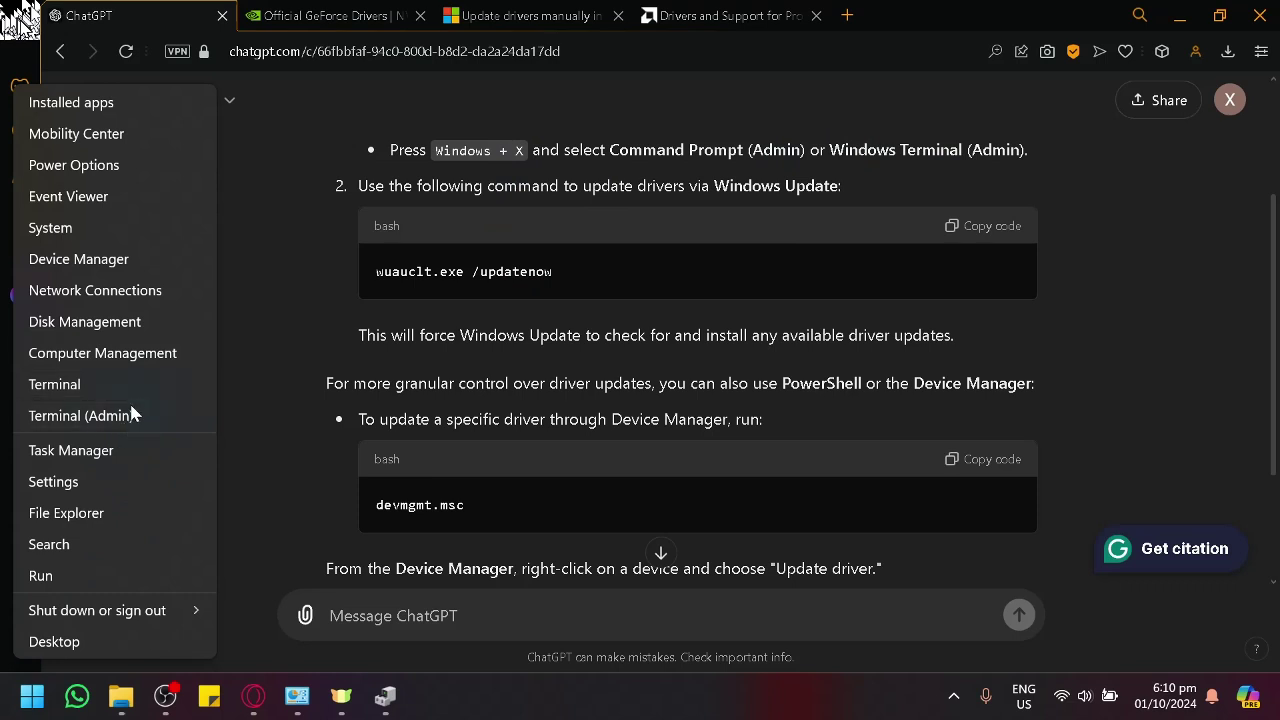
{"action": "left_click", "coordinate": [318, 289]}
{"action": "left_click_drag", "start_coordinate": [566, 274], "coordinate": [383, 296]}
{"action": "left_click", "coordinate": [341, 373]}
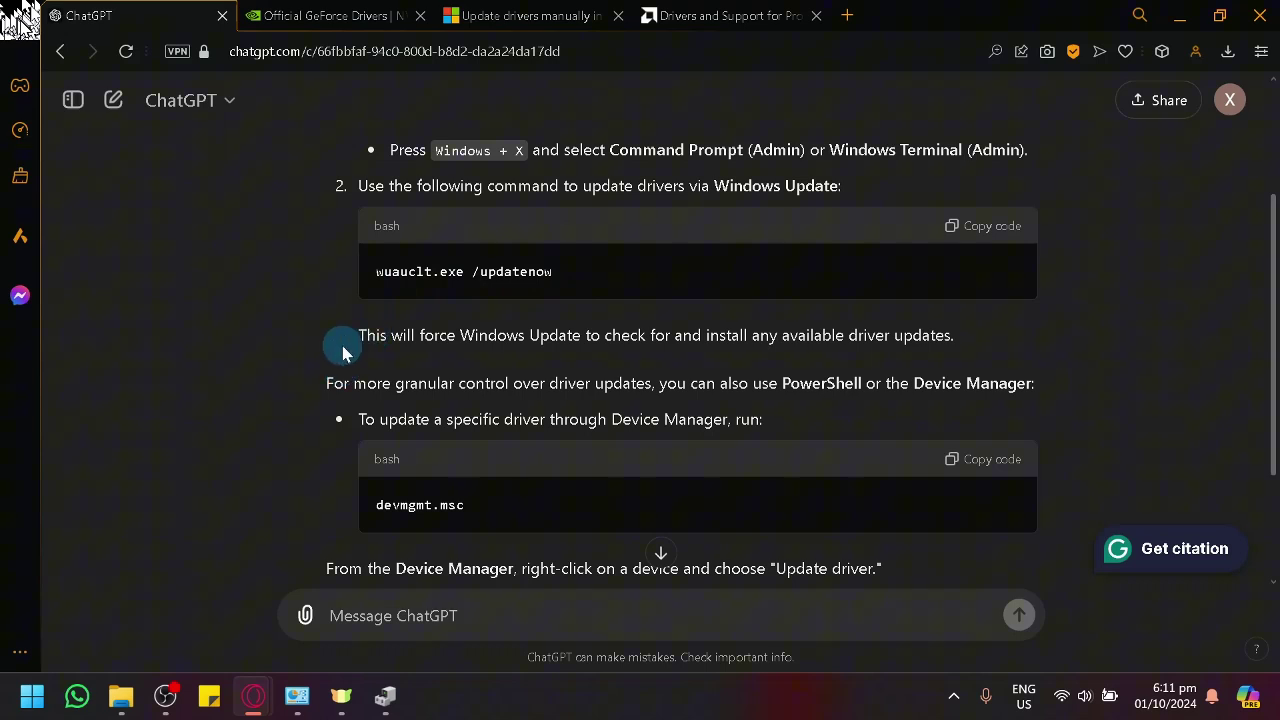